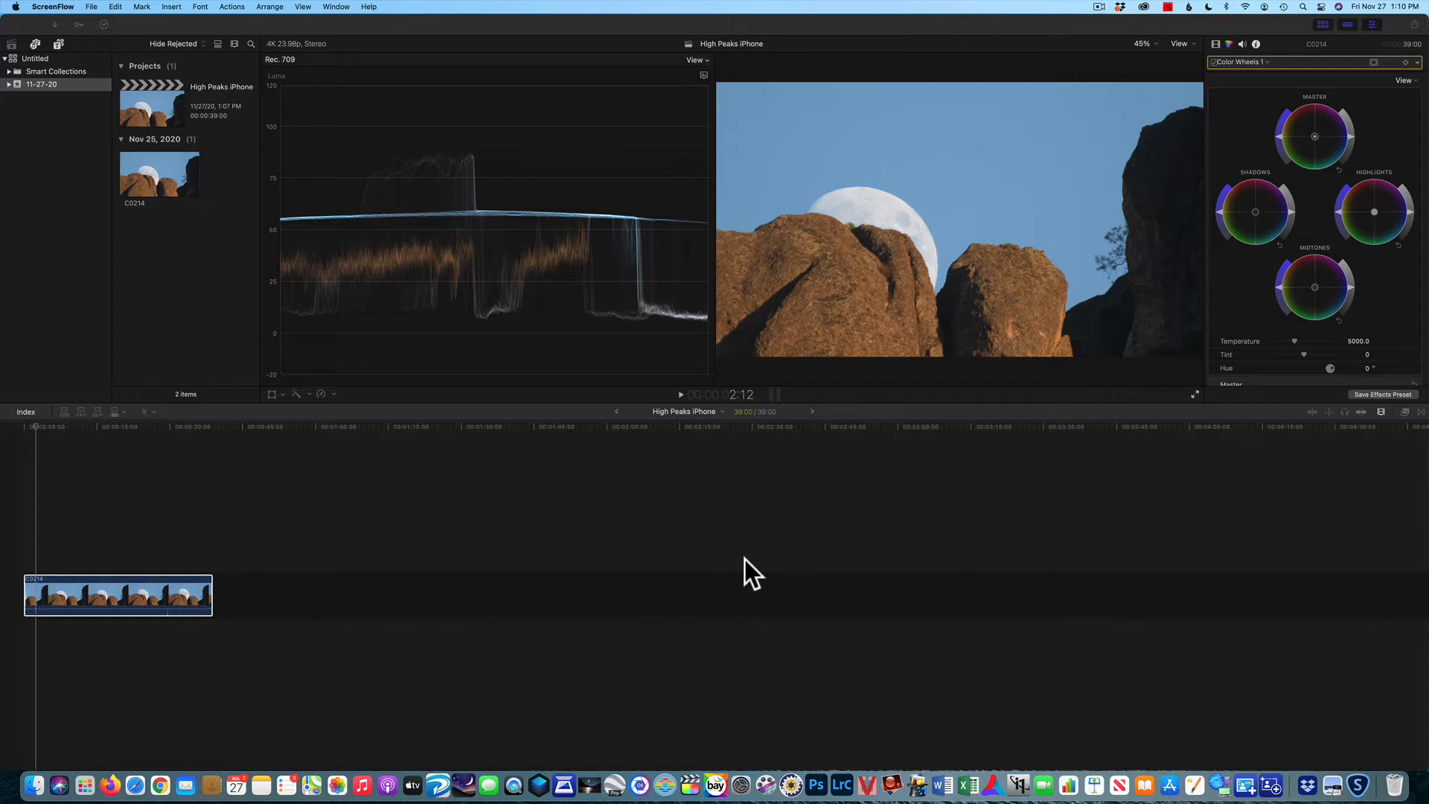
Step: Play the moon clip from its current frame and pause at about 24:08, where the bird crosses the sky
left_click(707, 24)
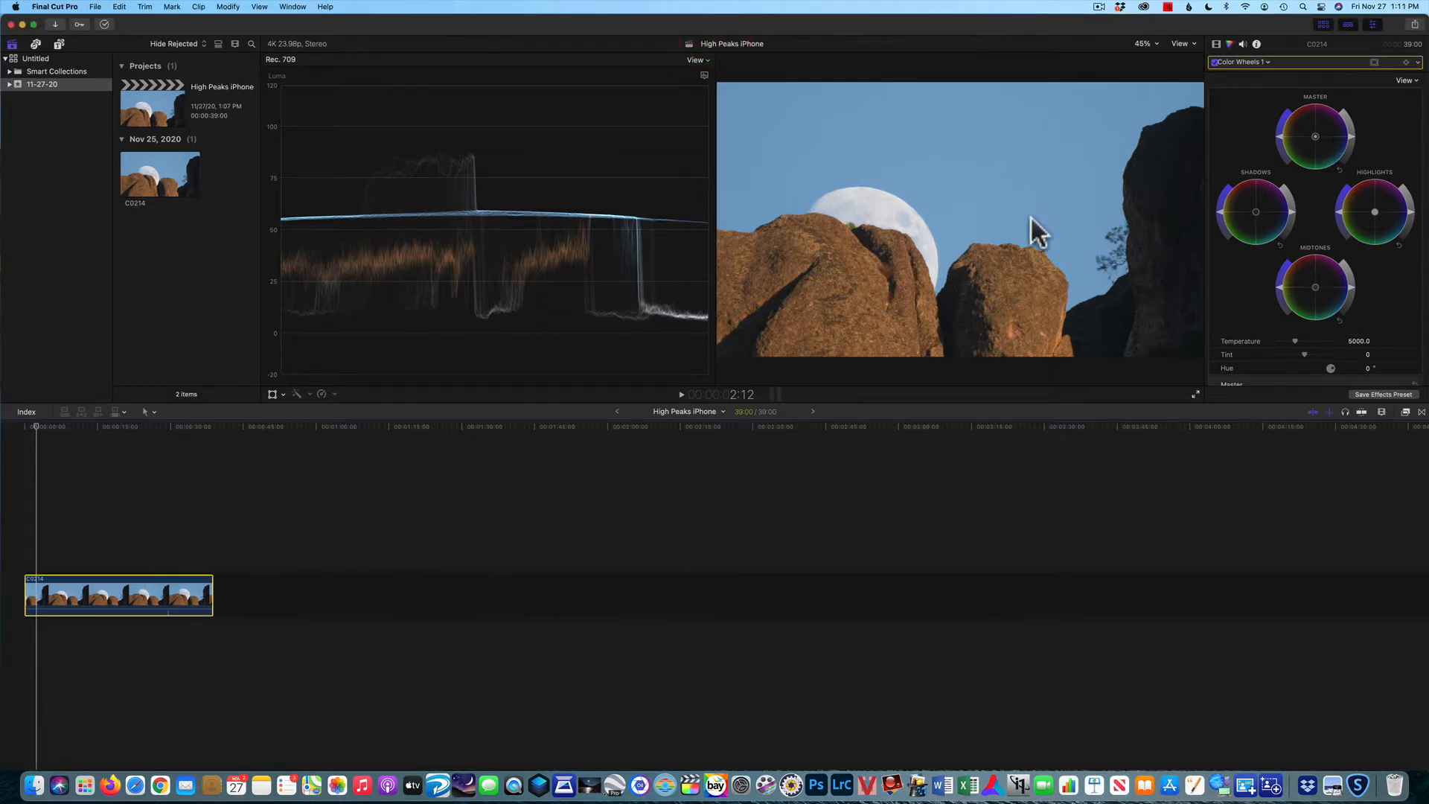
key("space")
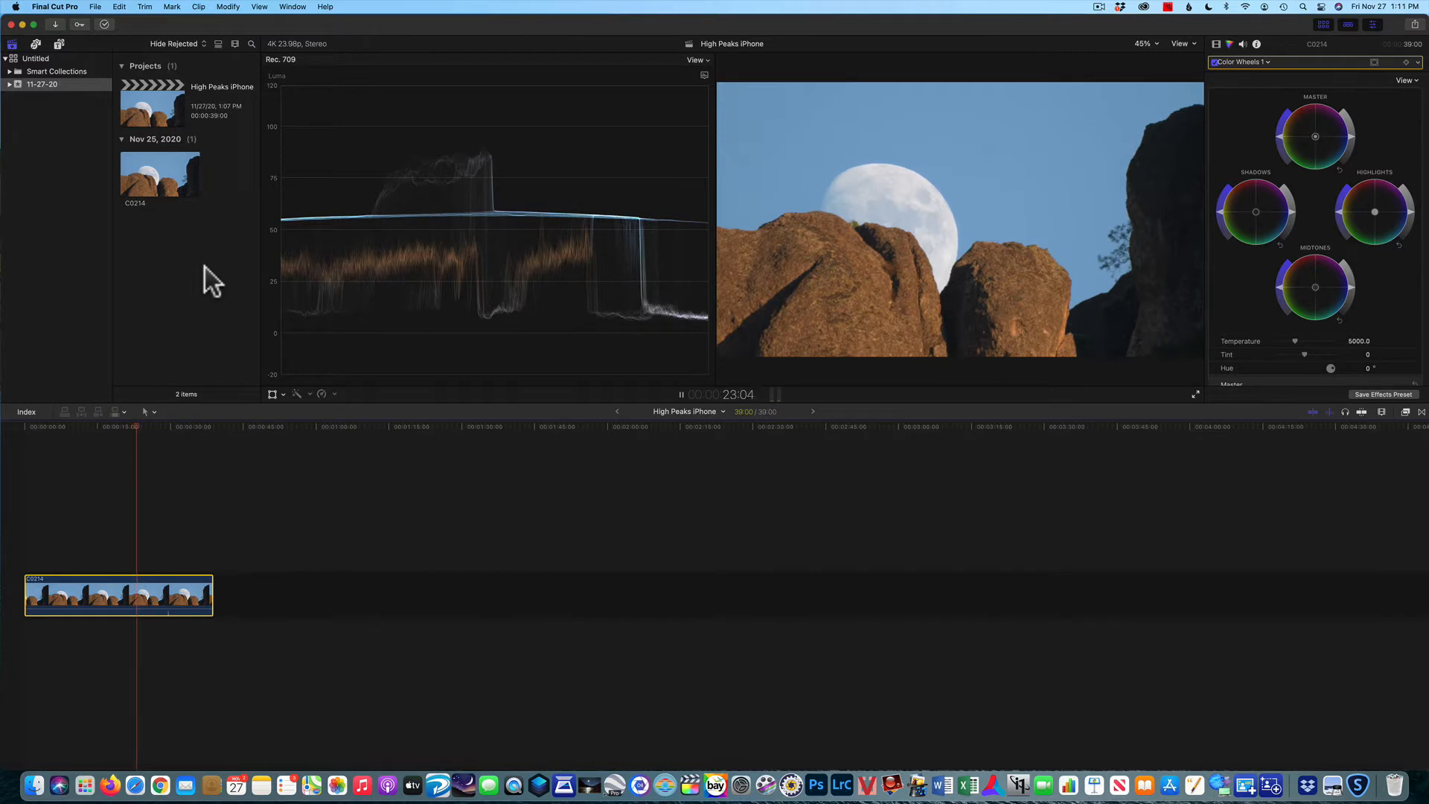
key("space")
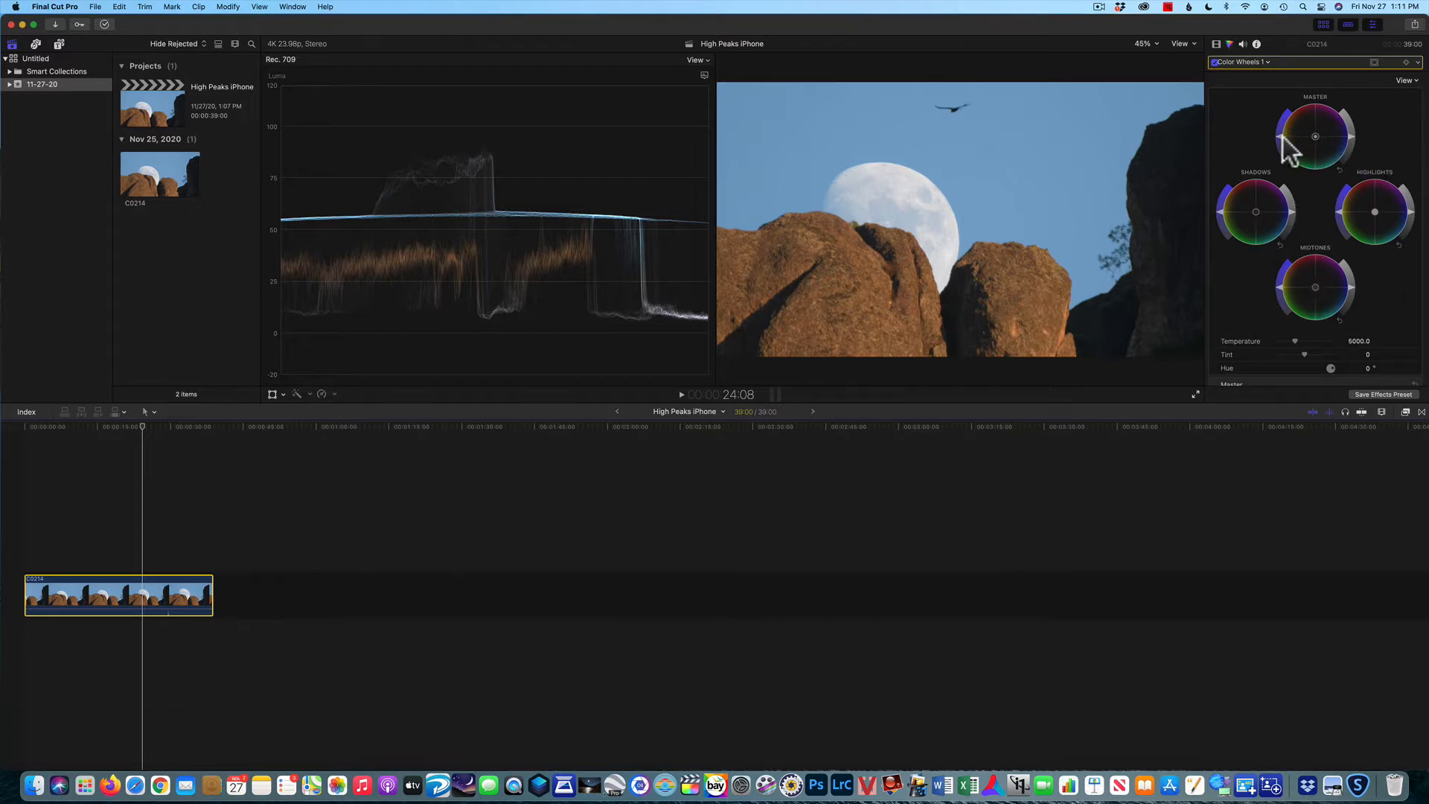
Step: Grade the clip with Color Wheels by raising master saturation and highlight brightness, lowering shadow brightness, and setting the temperature to 5538
left_click_drag(1285, 149, 1348, 135)
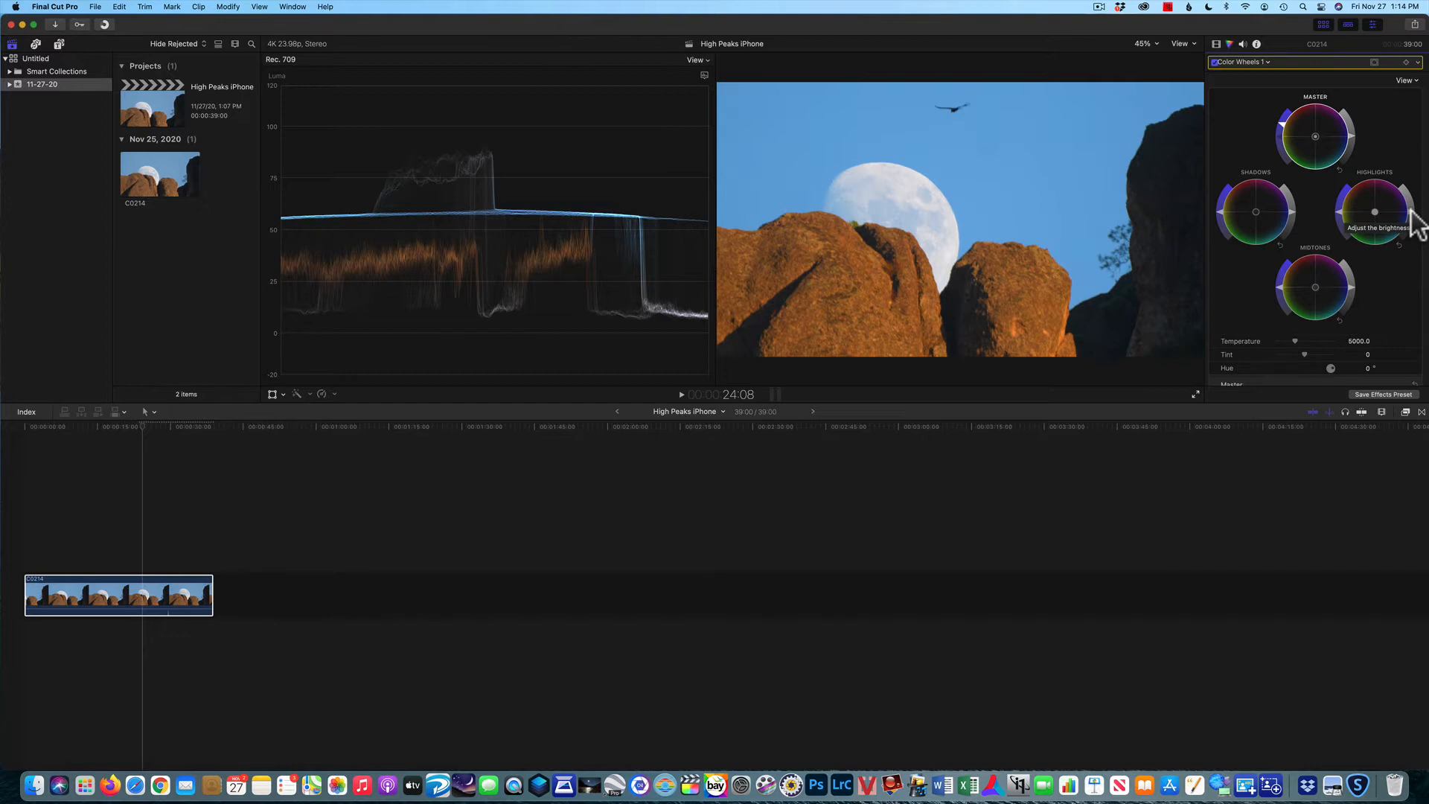
left_click_drag(1410, 210, 1412, 202)
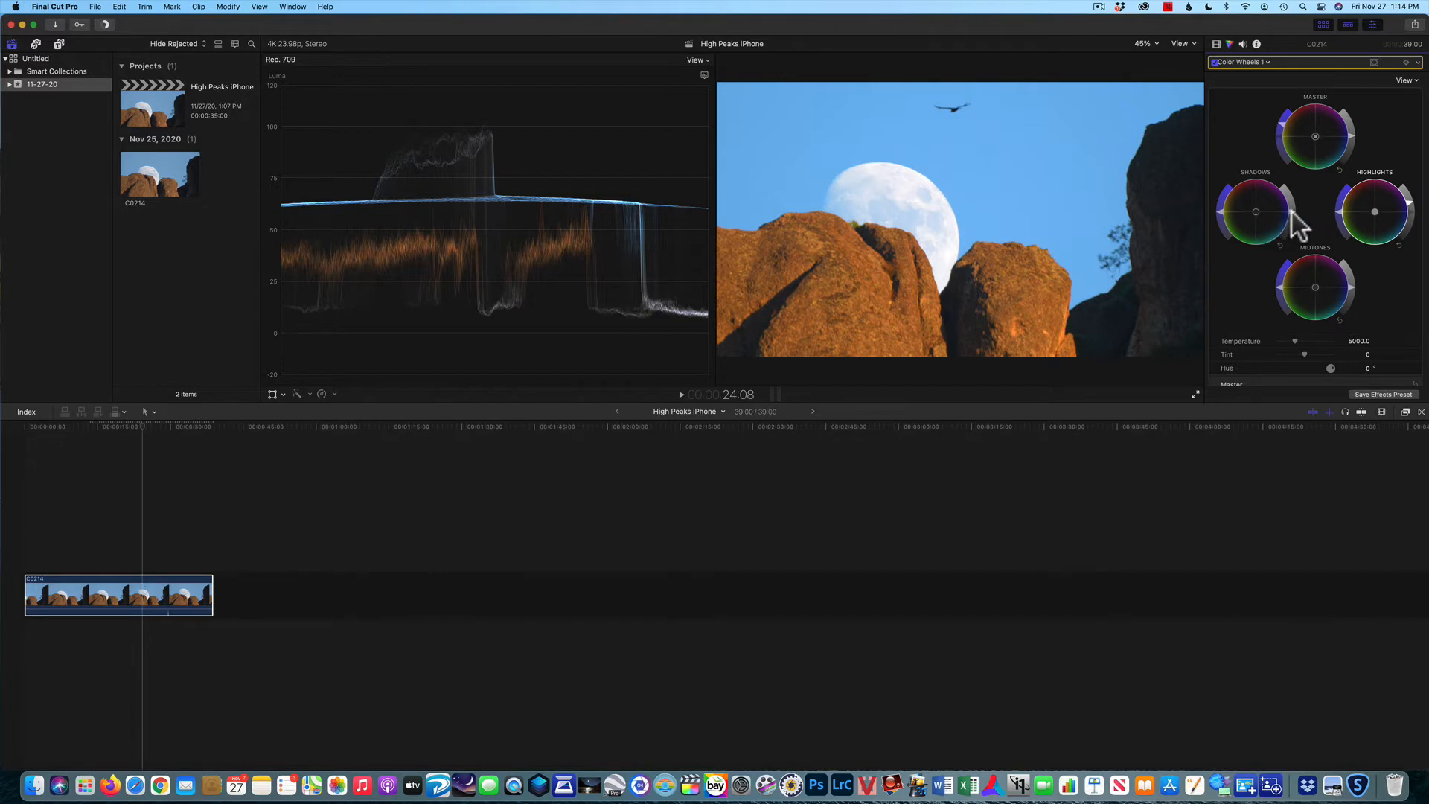
left_click_drag(1292, 211, 1289, 219)
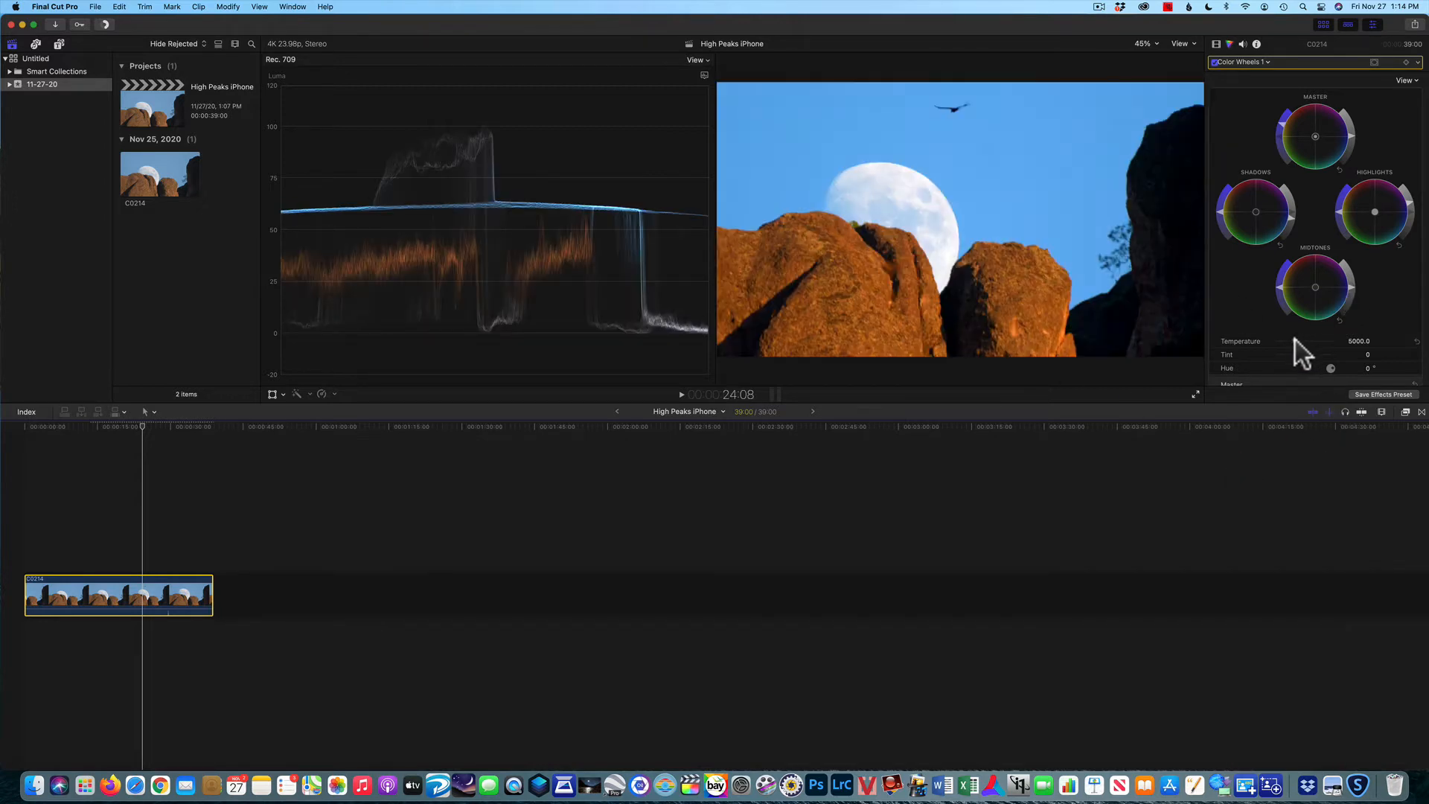
left_click_drag(1295, 341, 1296, 340)
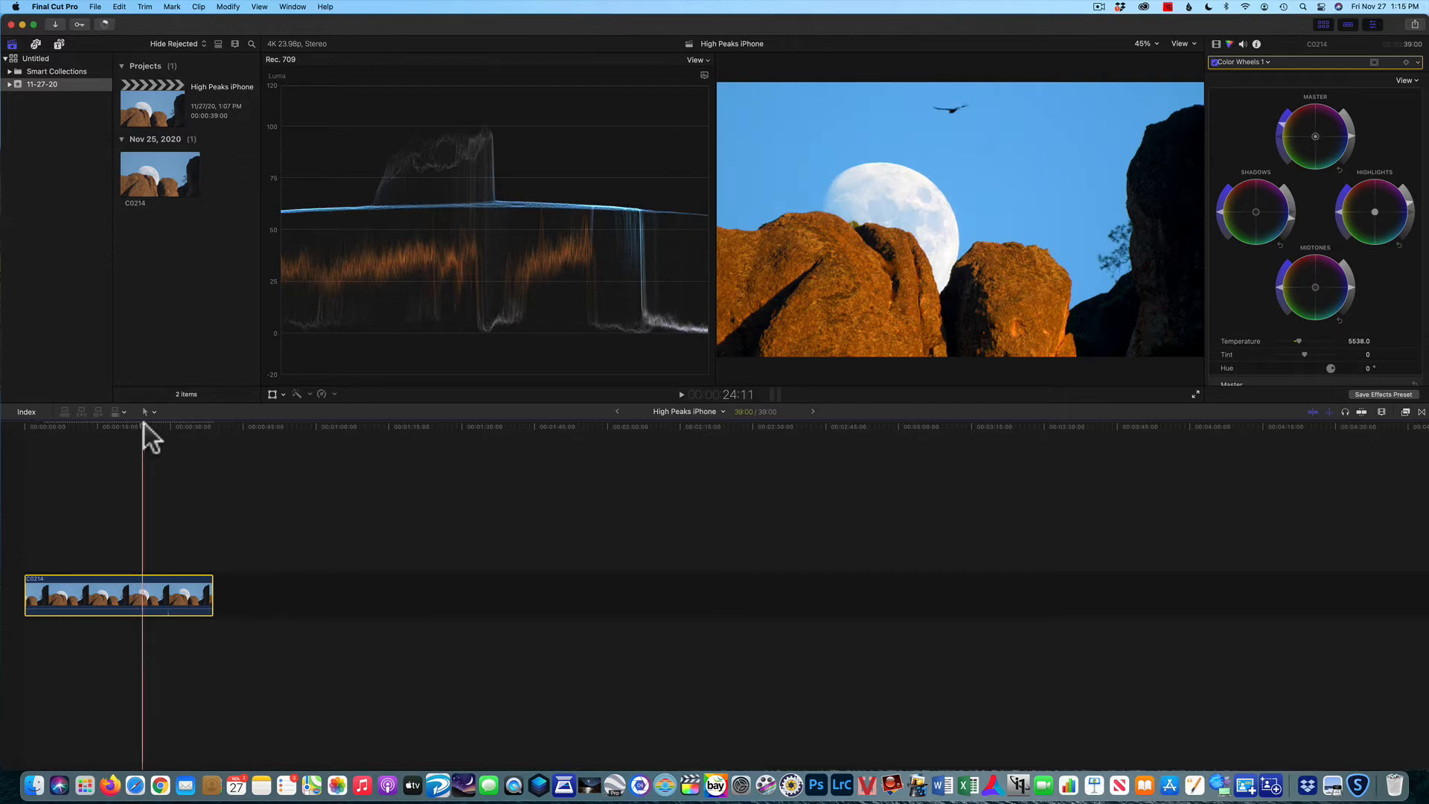
Step: Play the graded clip from the start of the timeline in full screen
left_click(142, 423)
left_click_drag(142, 423, 9, 438)
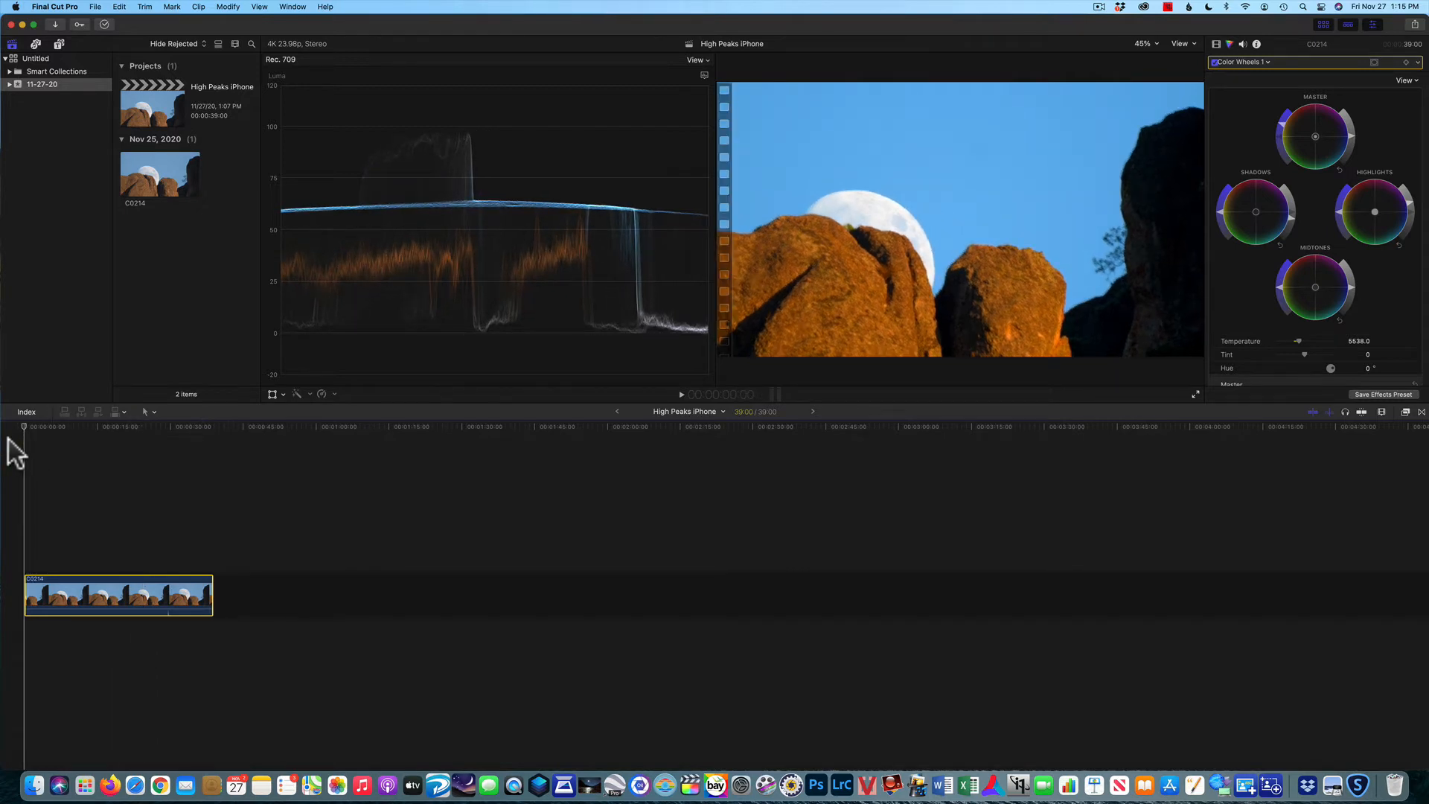
key("space")
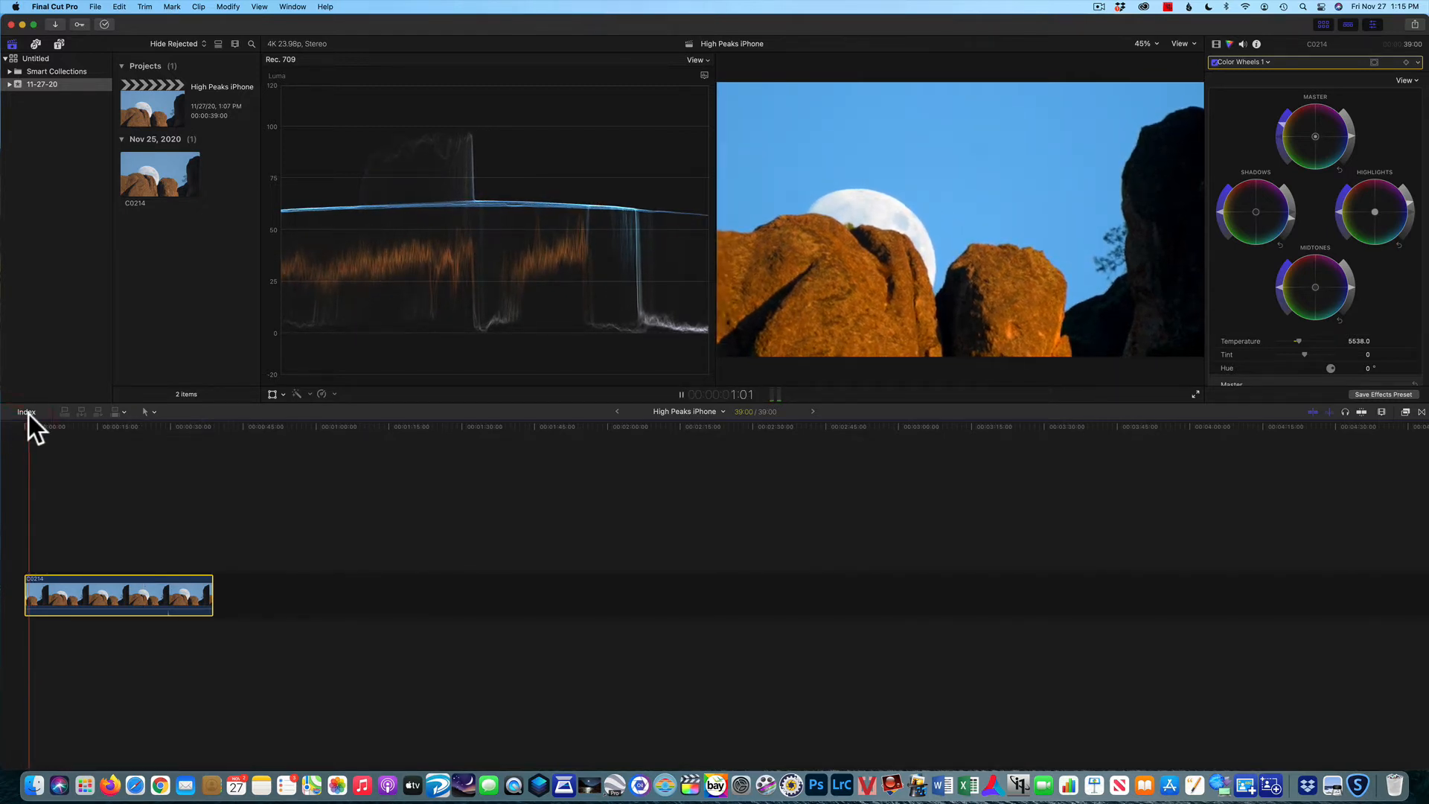
left_click(1194, 394)
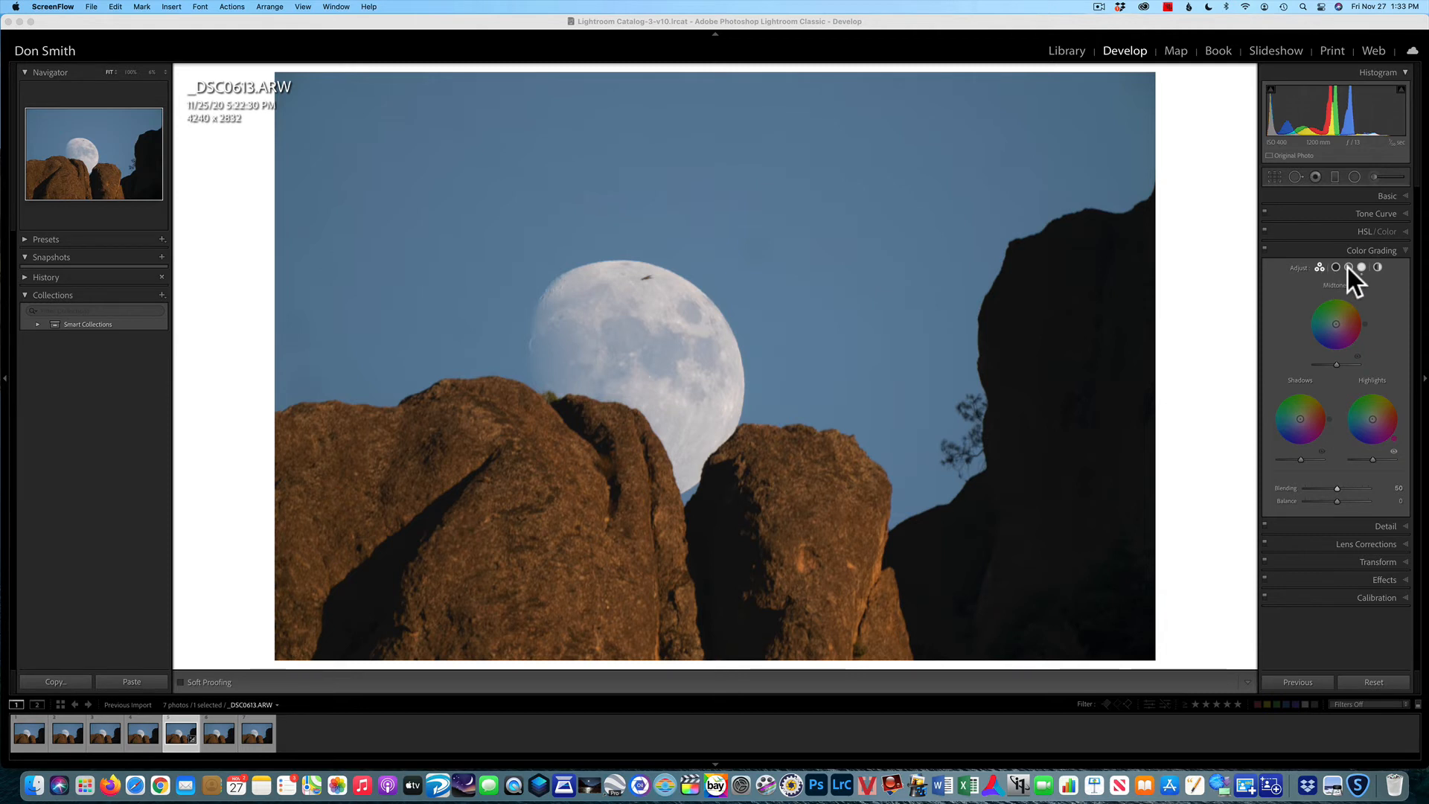
Step: In Lightroom Classic, examine the Color Grading views for shadows, midtones, highlights and global, ending on the three-way view
left_click(1320, 267)
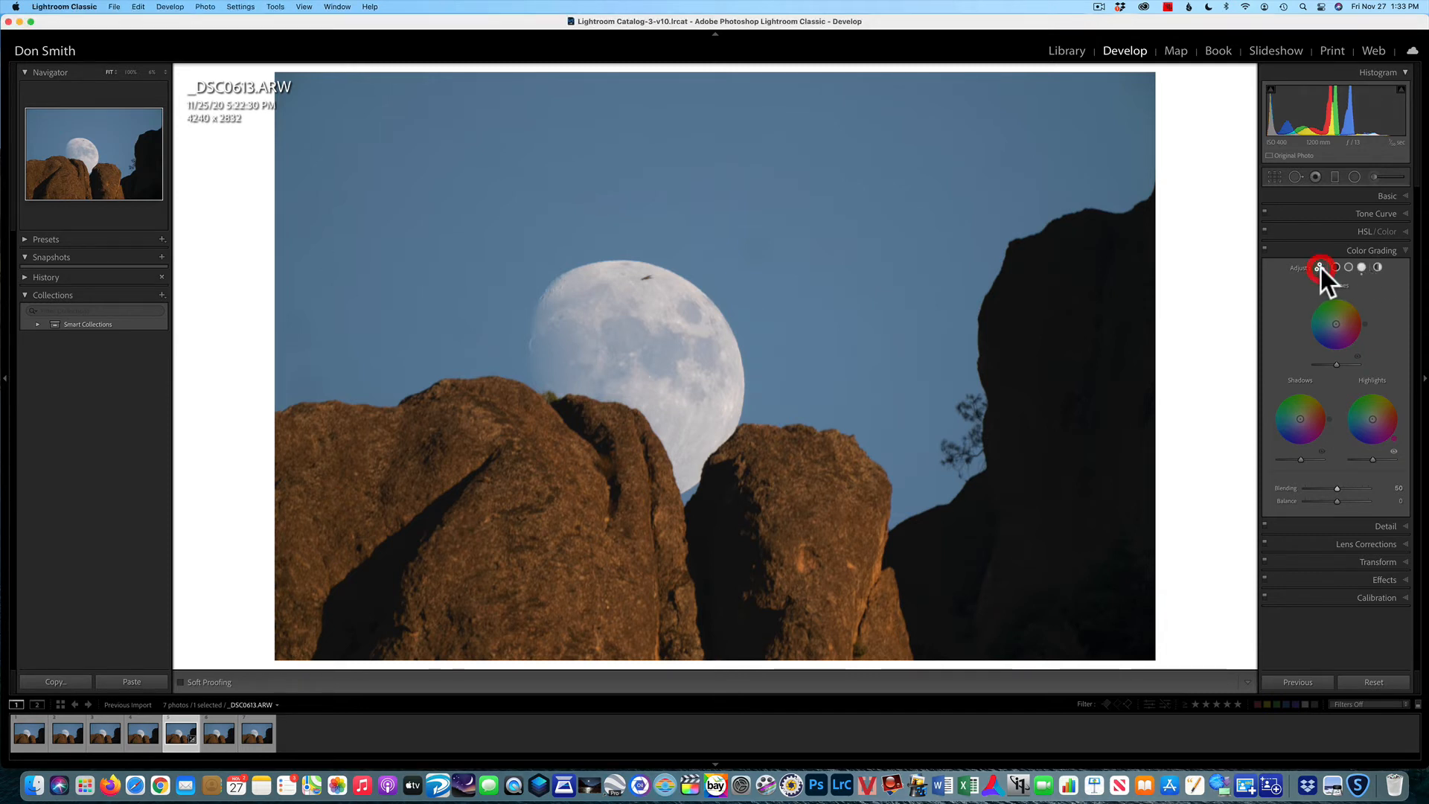
left_click(1335, 267)
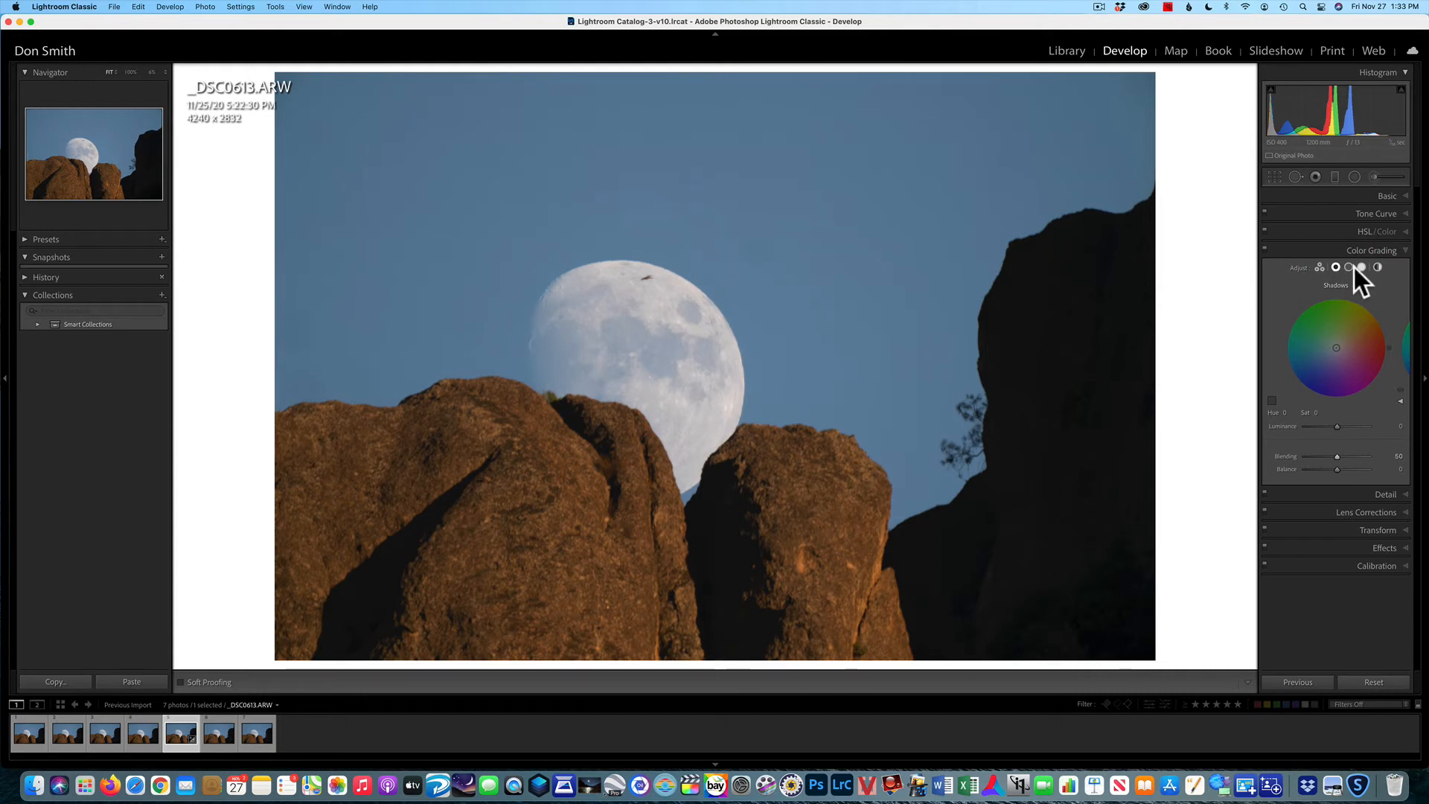
left_click(1350, 266)
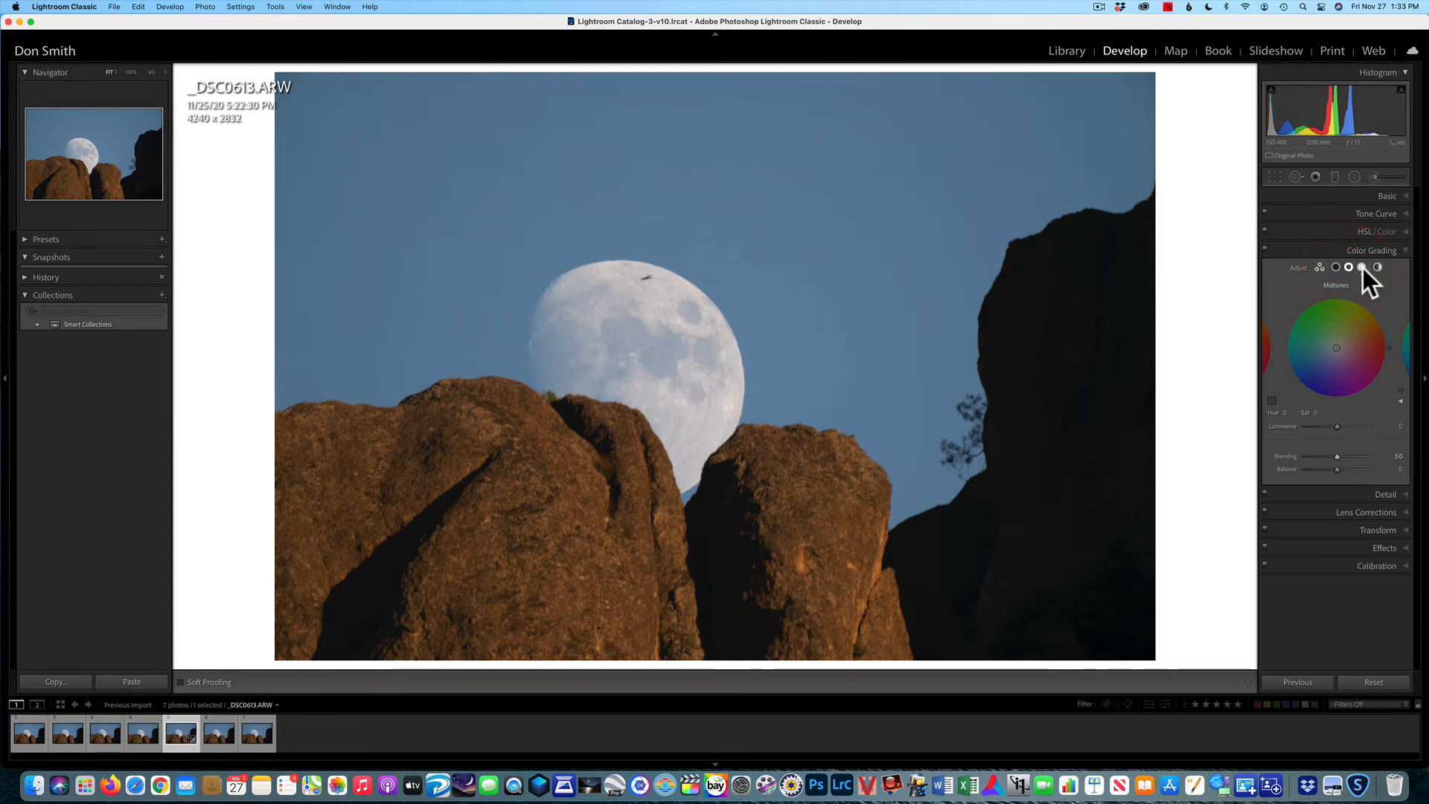
left_click(1363, 268)
left_click(1377, 266)
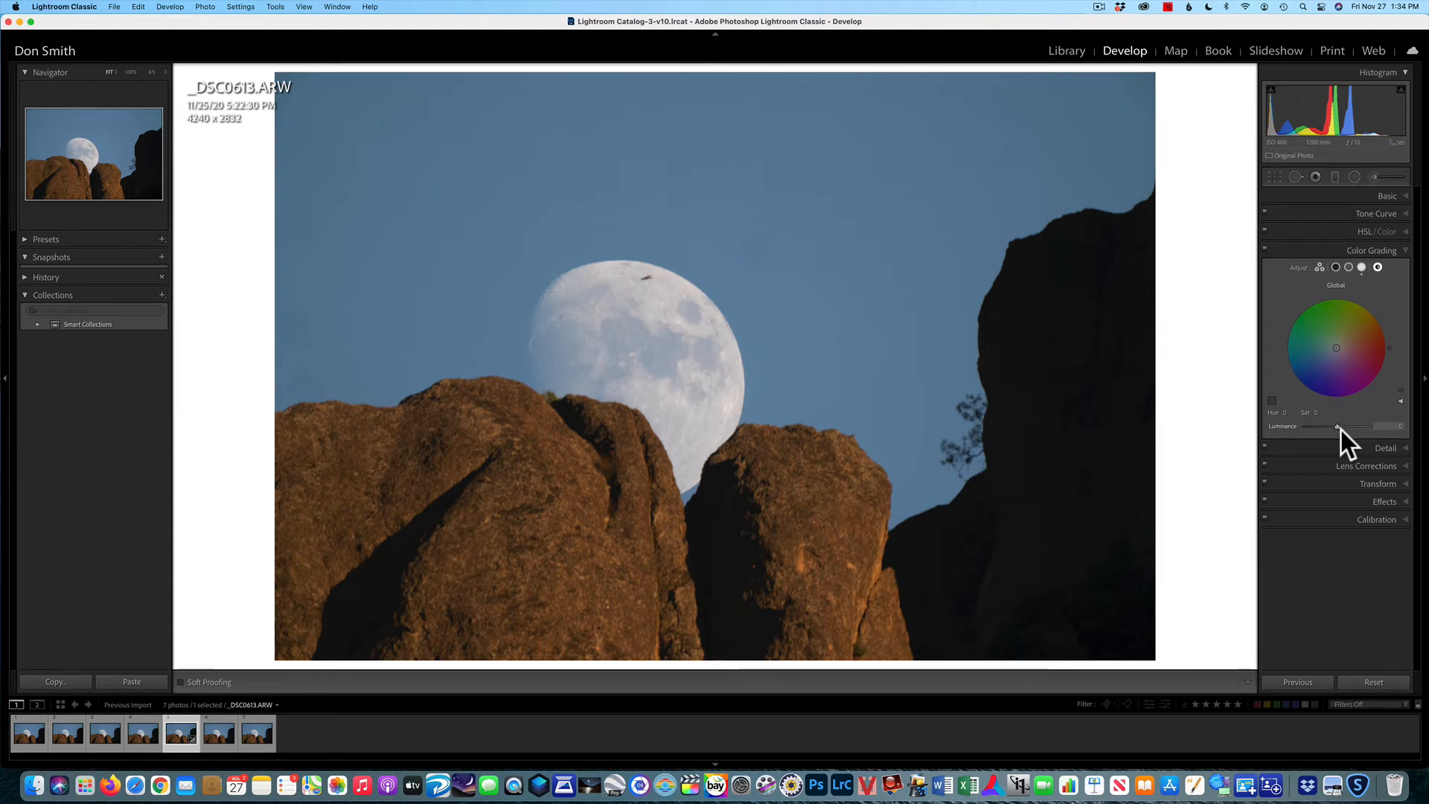
left_click(1335, 266)
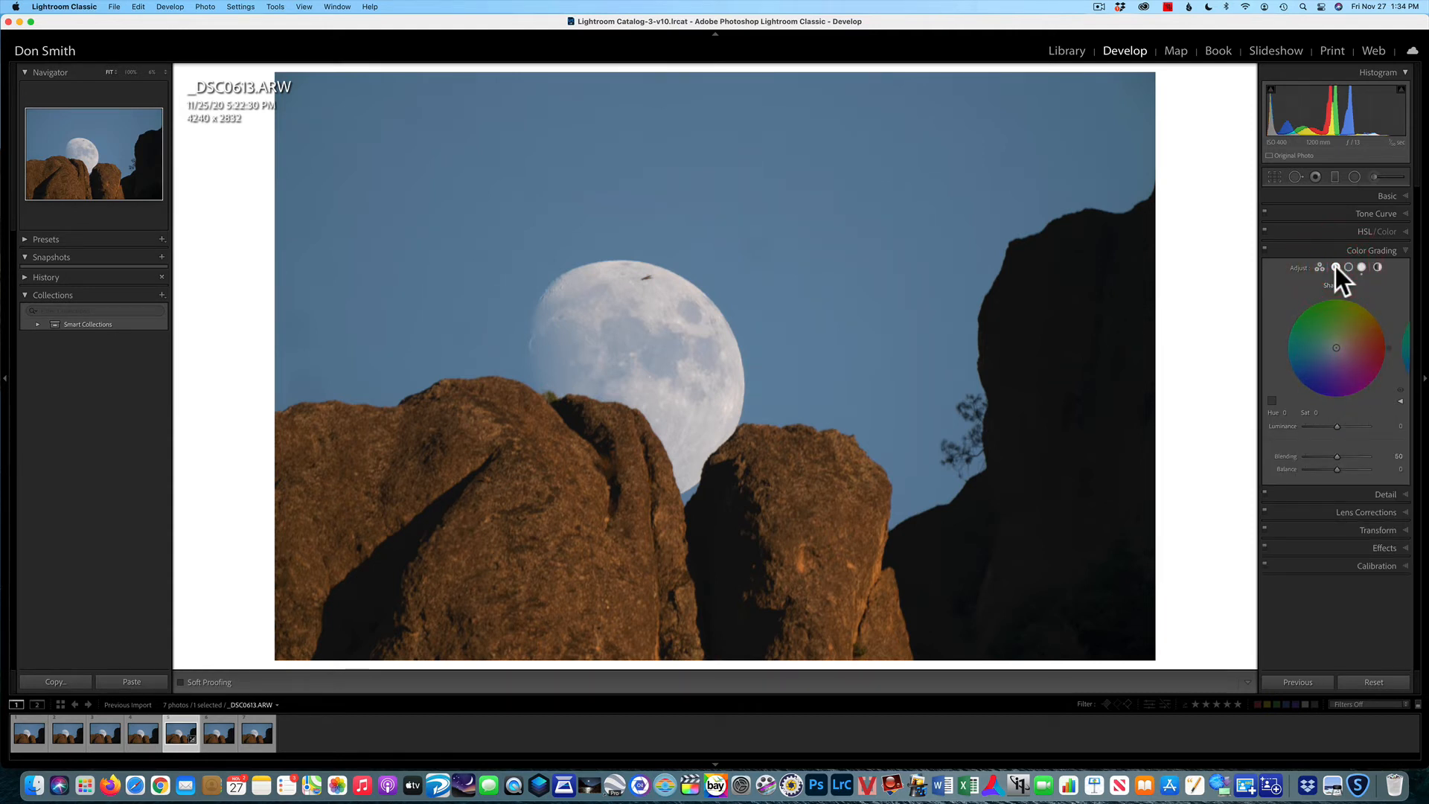
left_click(1347, 267)
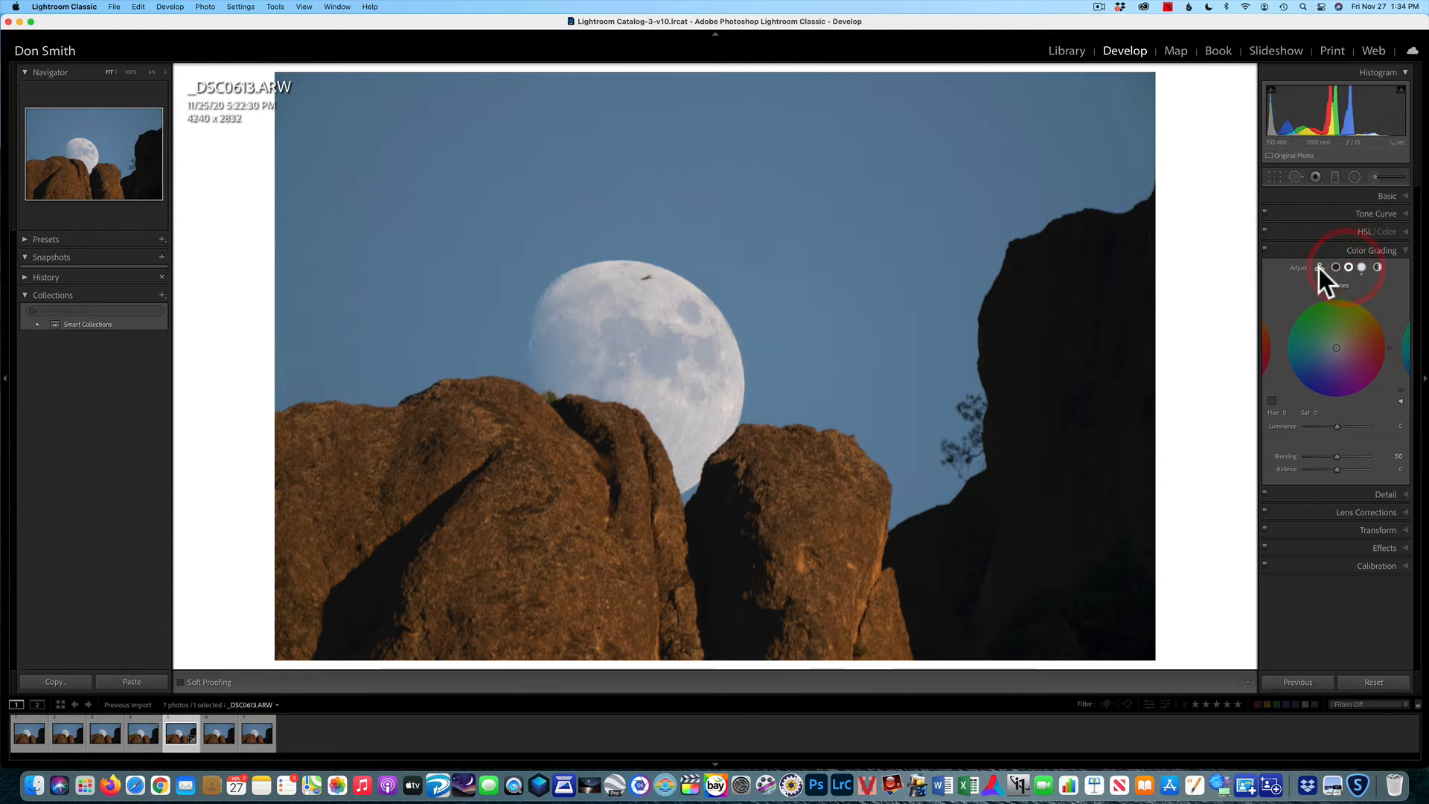
left_click(1322, 268)
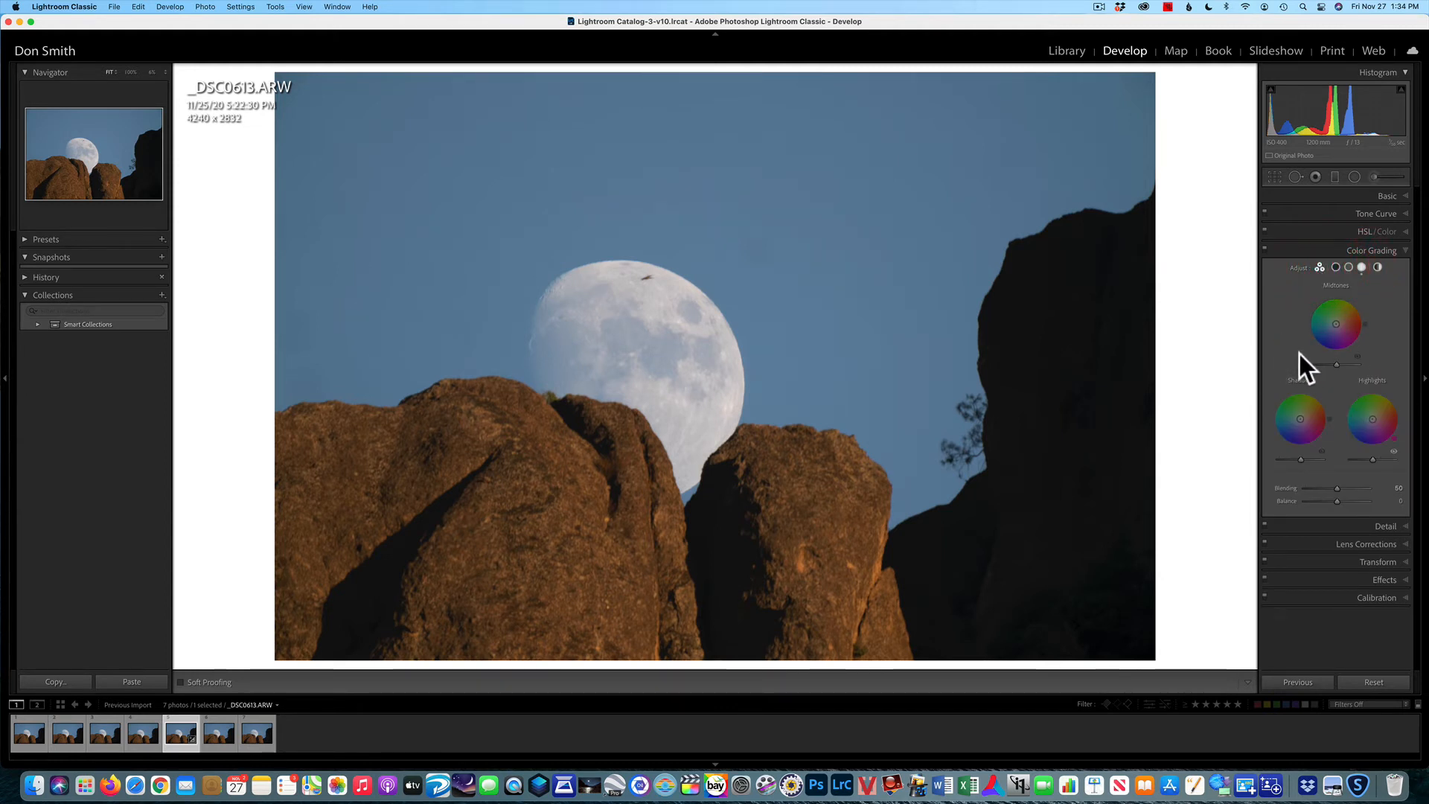
Step: Tint the photo's global color grading slightly blue, with hue 219 and saturation 7
left_click(1377, 266)
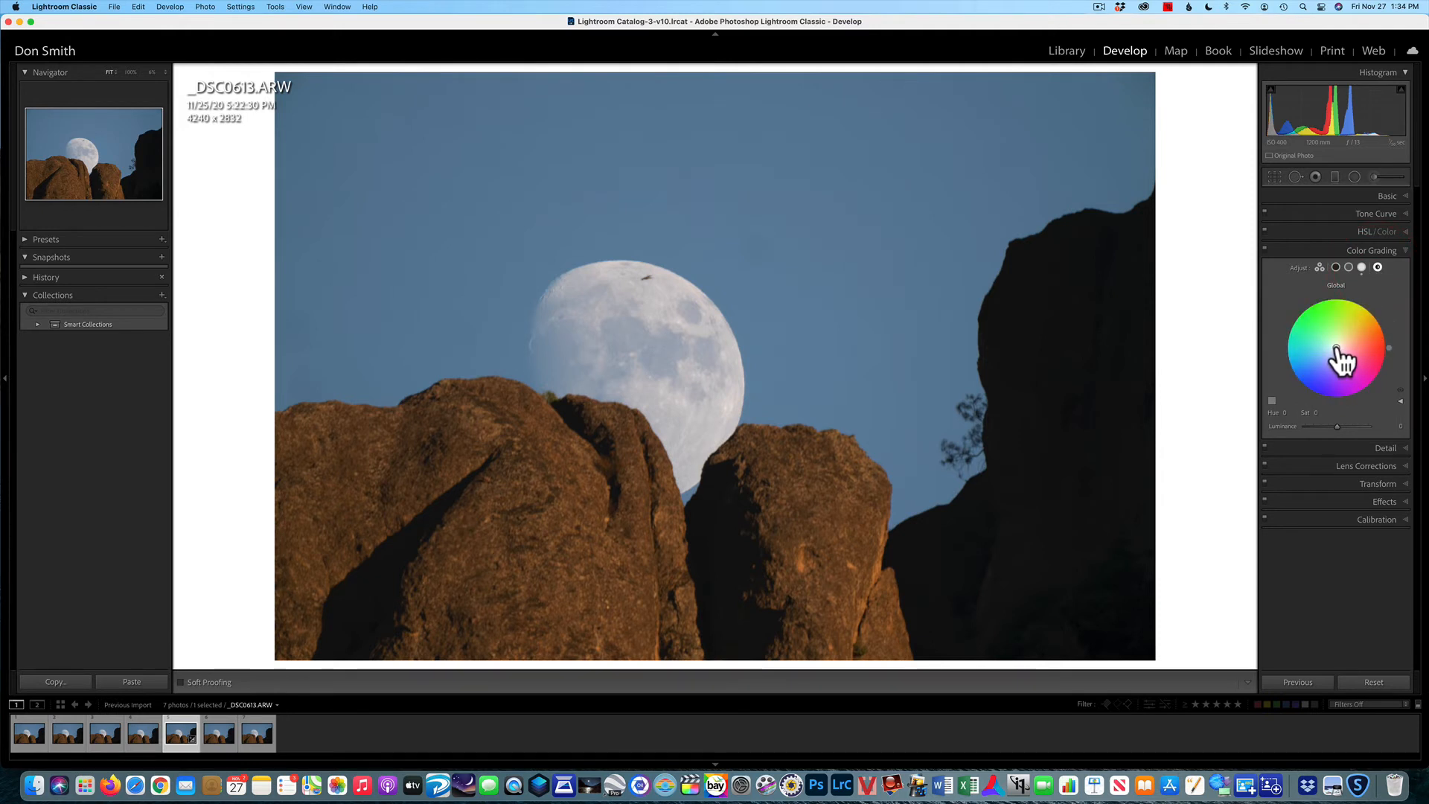
mouse_move(1337, 347)
left_mouse_down()
mouse_move(1345, 354)
mouse_move(1333, 350)
left_mouse_up()
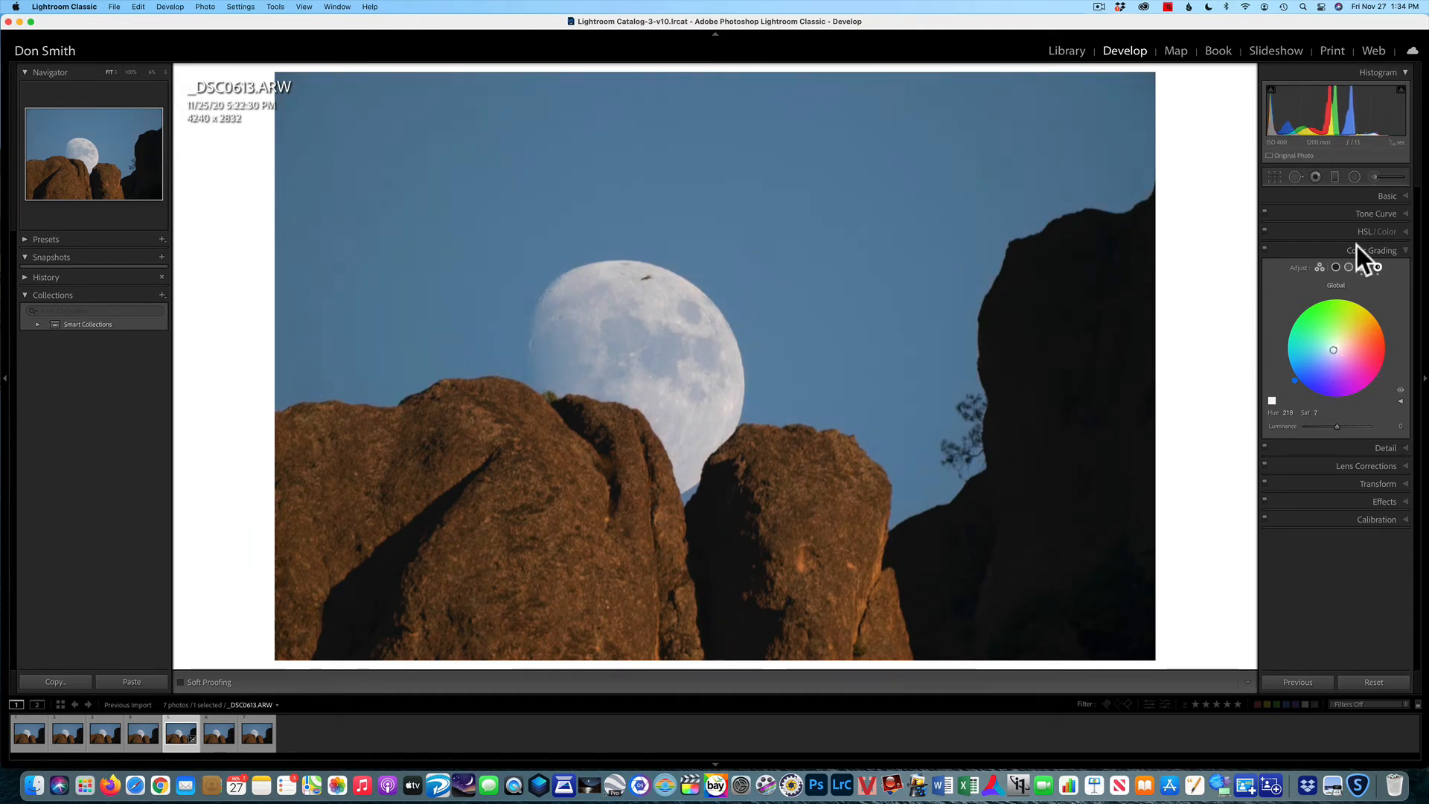
Step: Adjust the photo's basic tone with Whites at +41, Blacks at −8 and Contrast at +12
left_click(1337, 199)
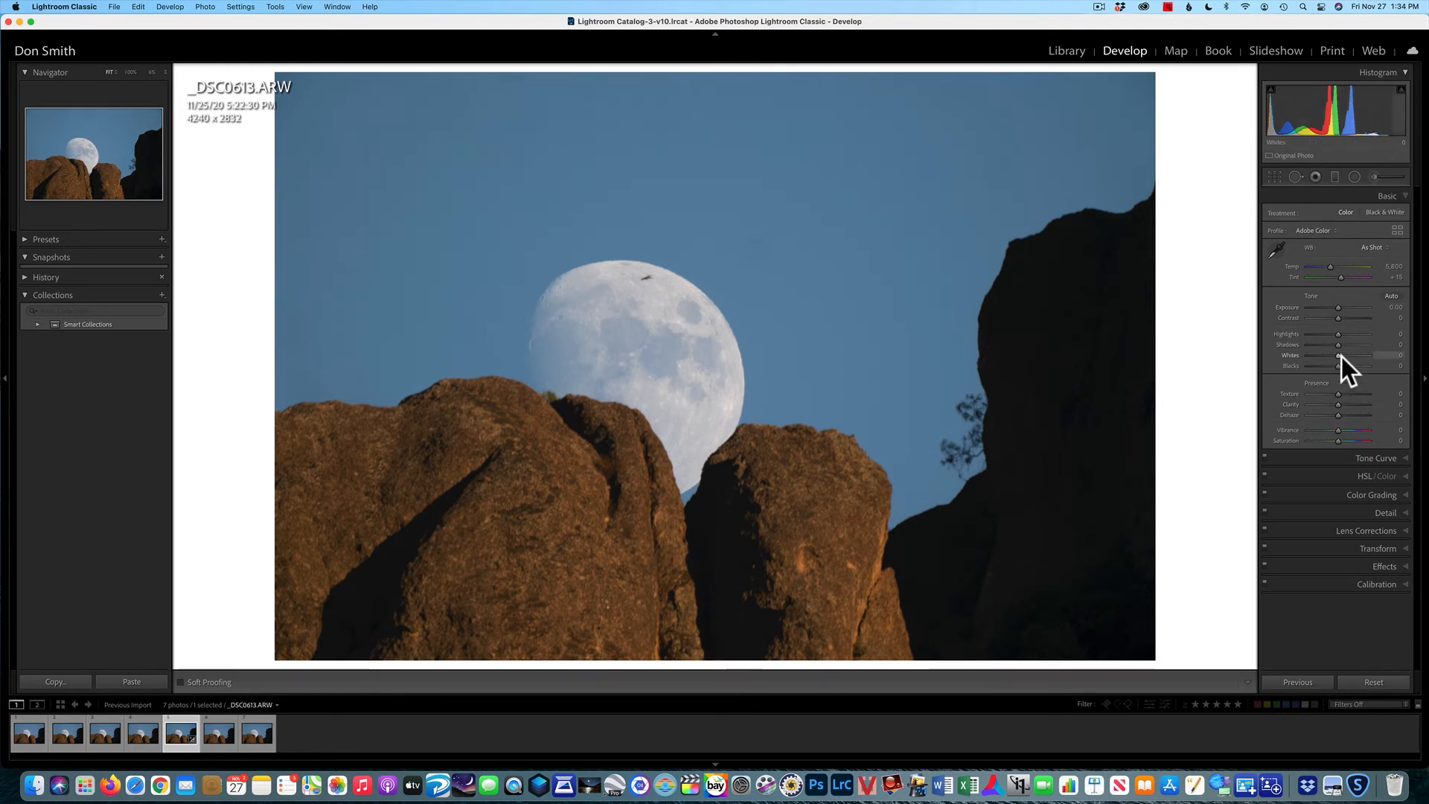
left_click_drag(1338, 356, 1352, 357)
left_click_drag(1355, 359, 1337, 366)
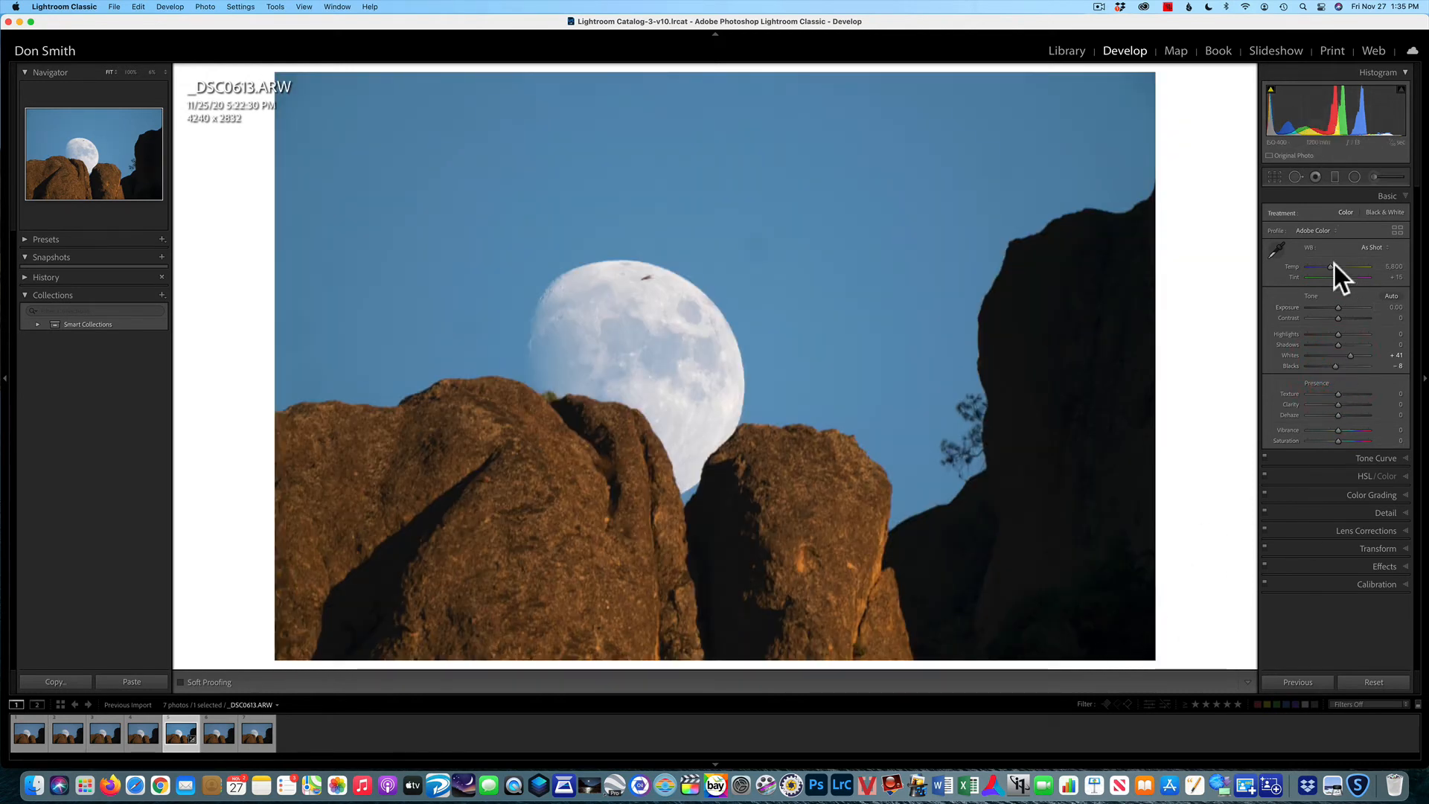
left_click_drag(1338, 319, 1338, 320)
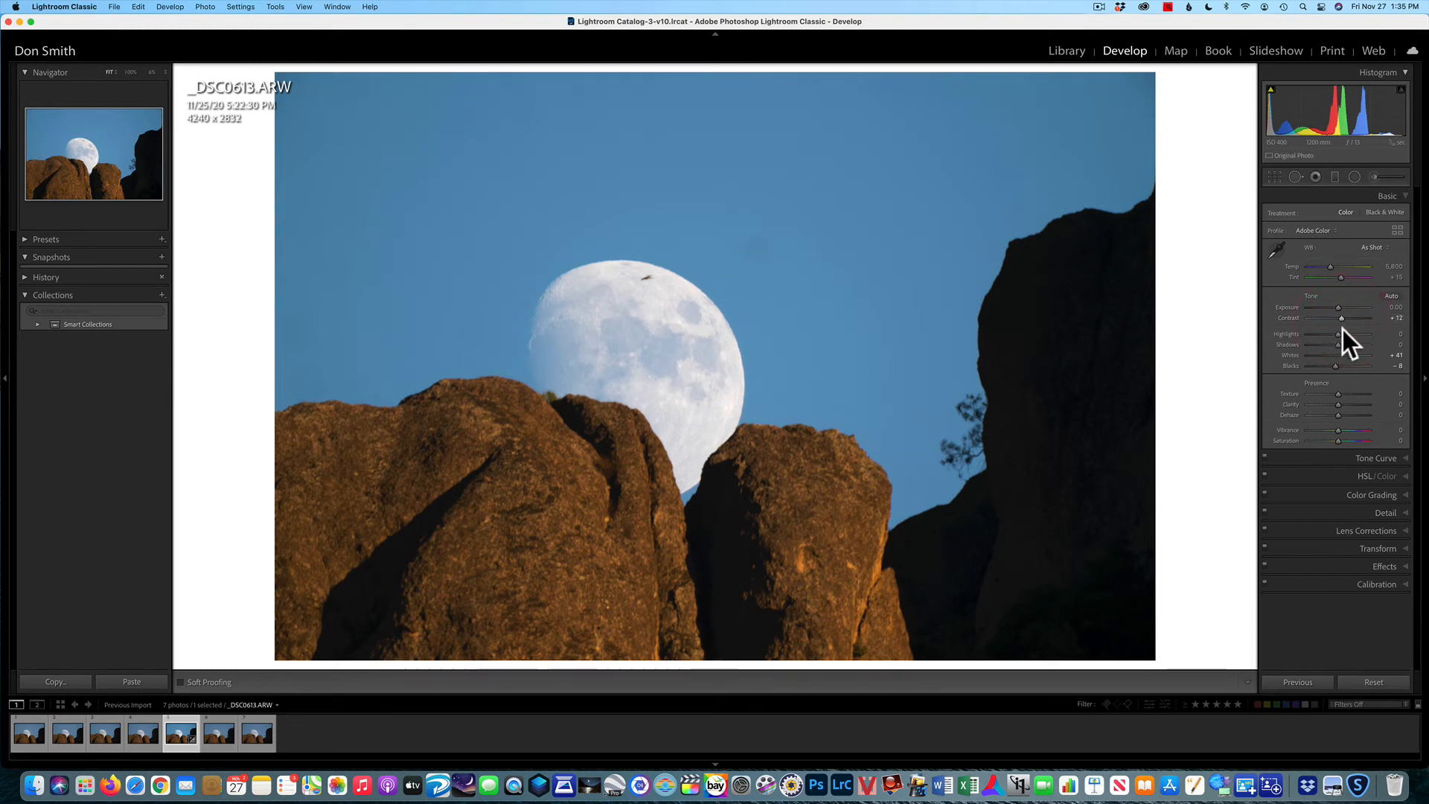
Step: Boost the rocks' saturation with HSL targeted adjustment, bringing Orange to +21 and Yellow to about +3
left_click(1321, 476)
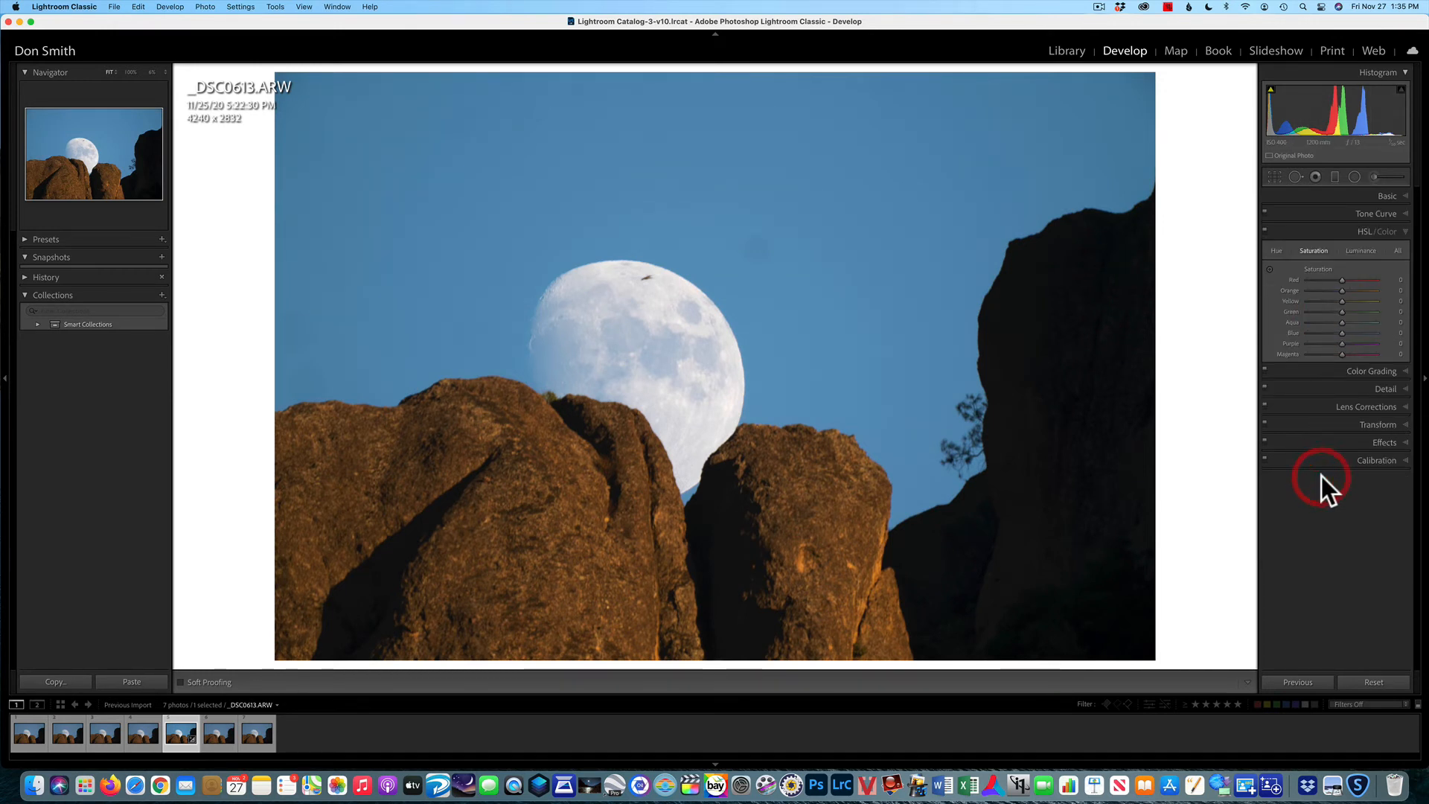
left_click(1270, 270)
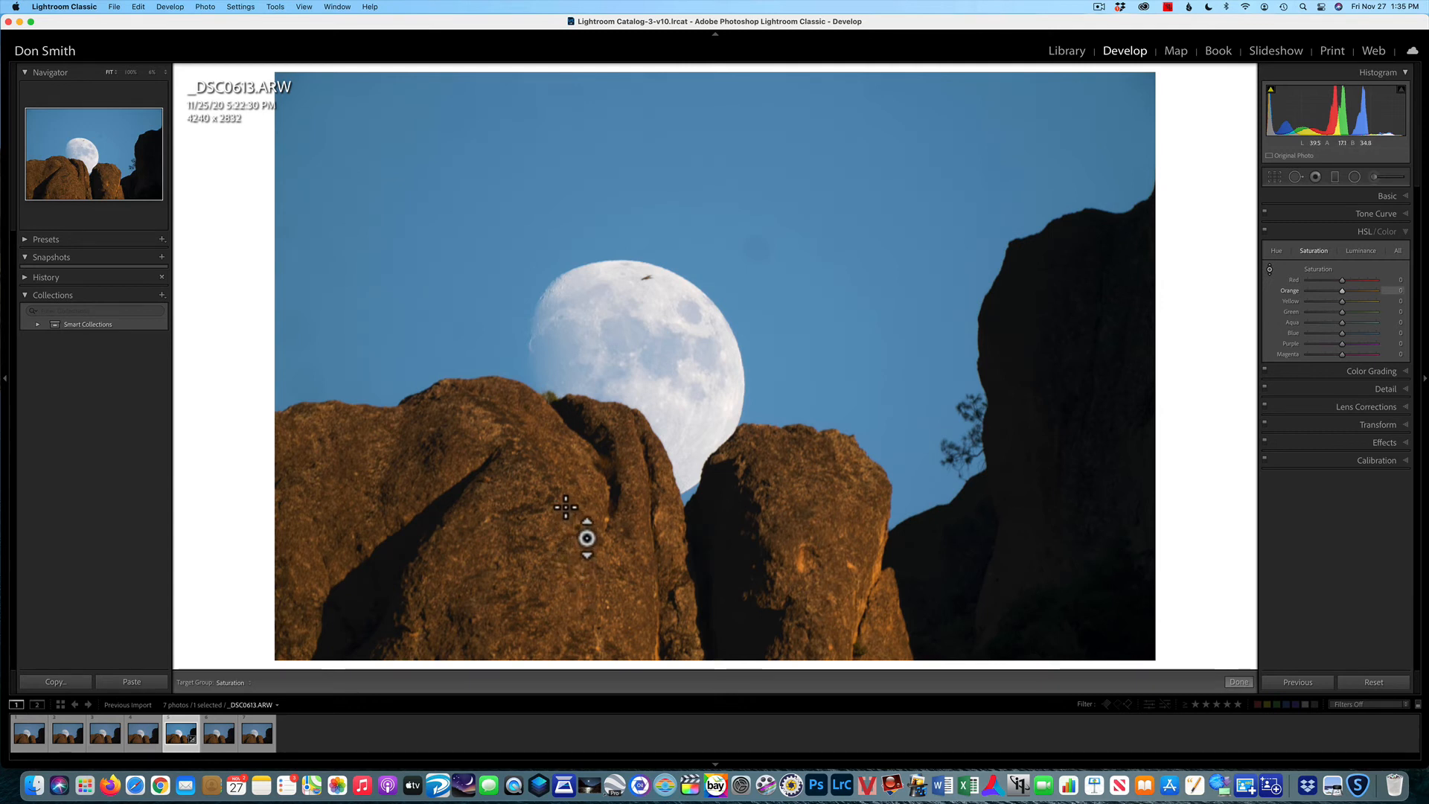
left_click_drag(566, 507, 566, 422)
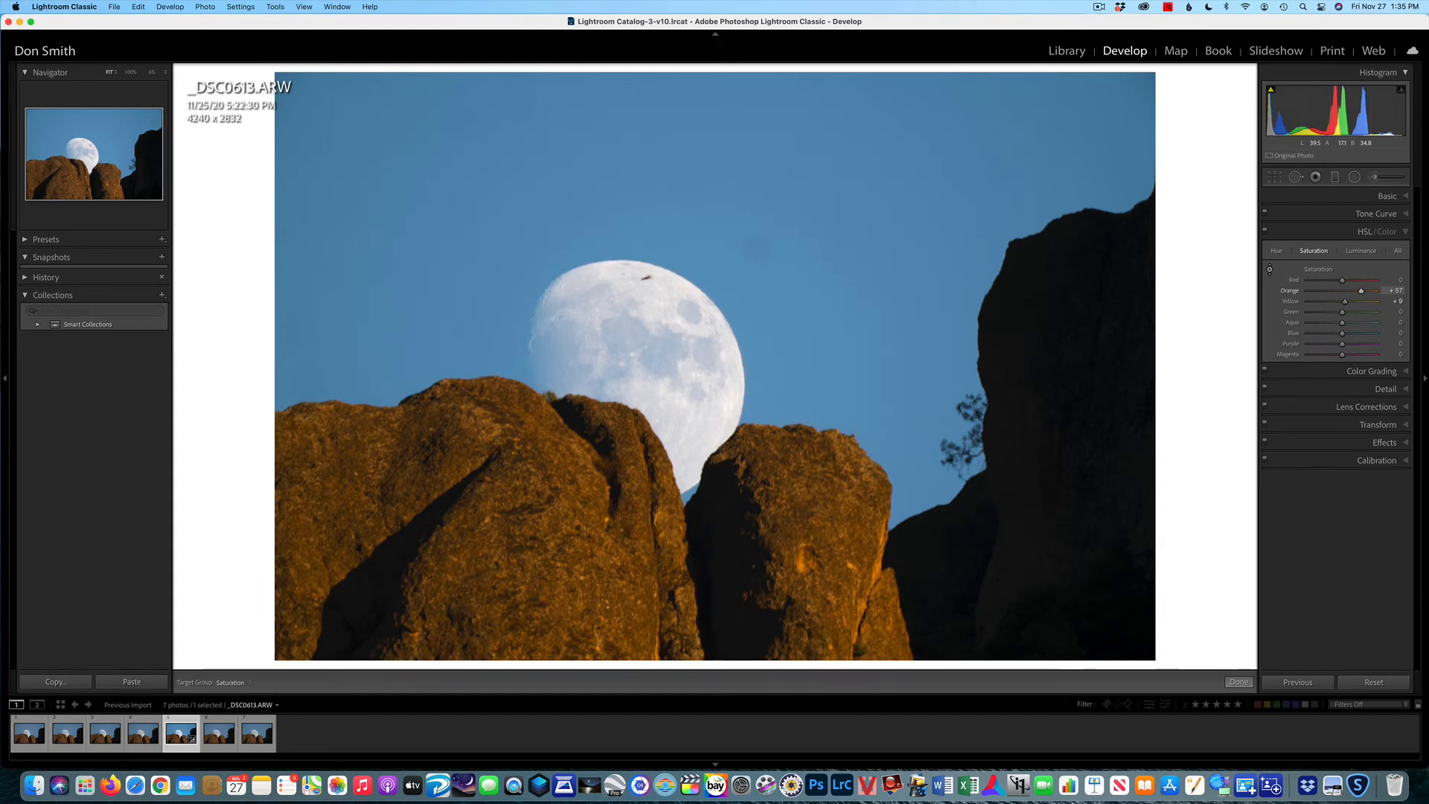
left_click_drag(565, 413, 566, 446)
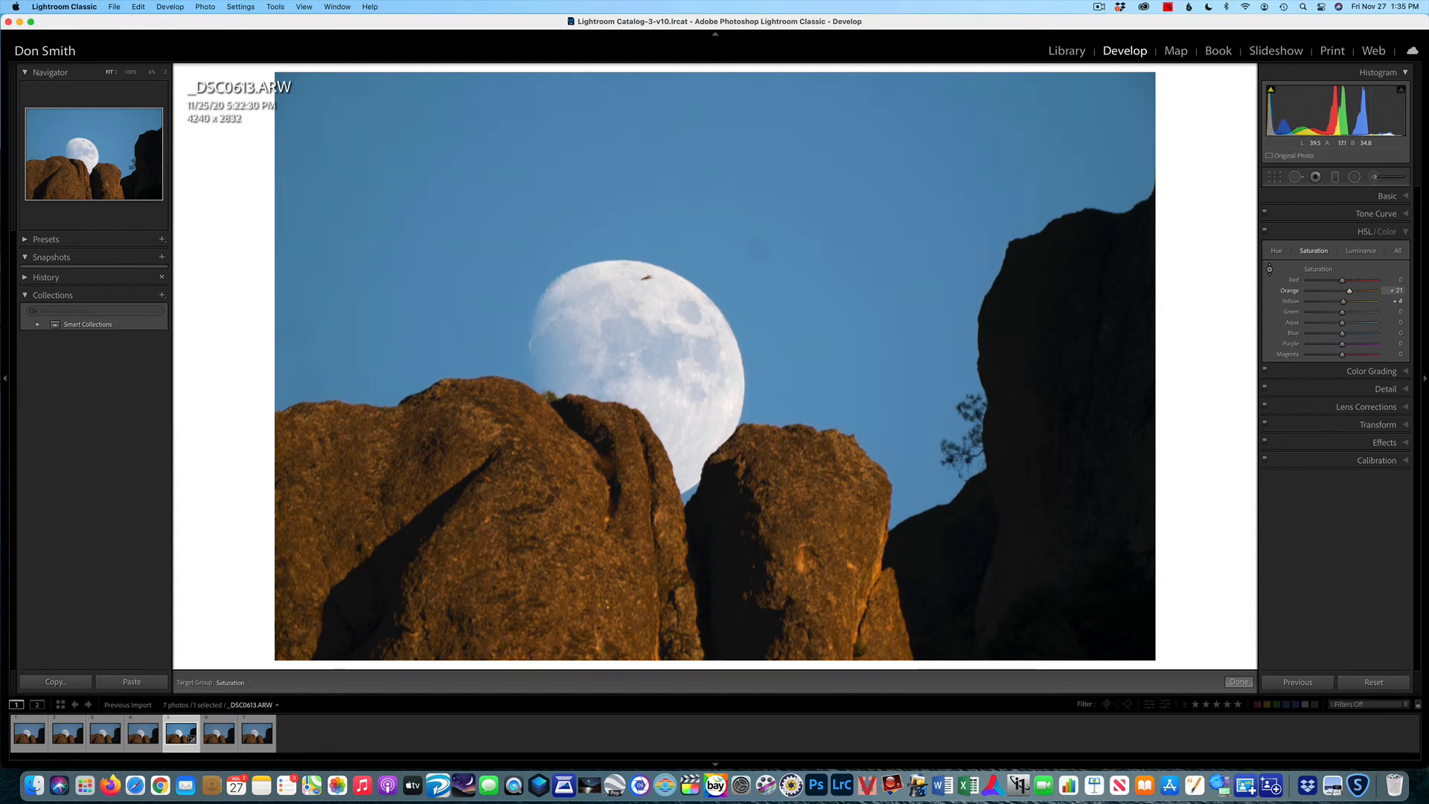
left_click_drag(566, 507, 566, 507)
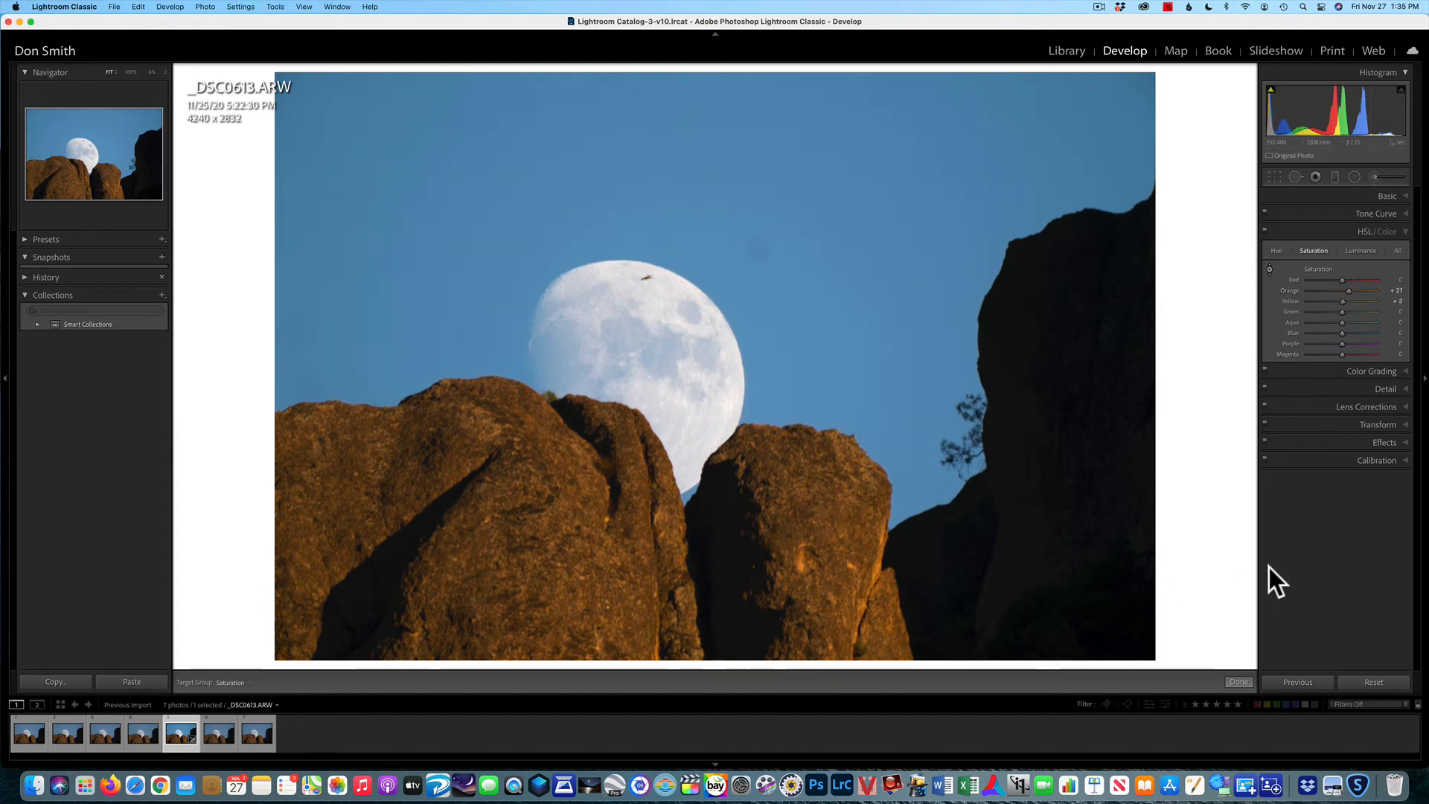
Step: Remove the global color grading tint by returning its saturation to 0
left_click(1319, 372)
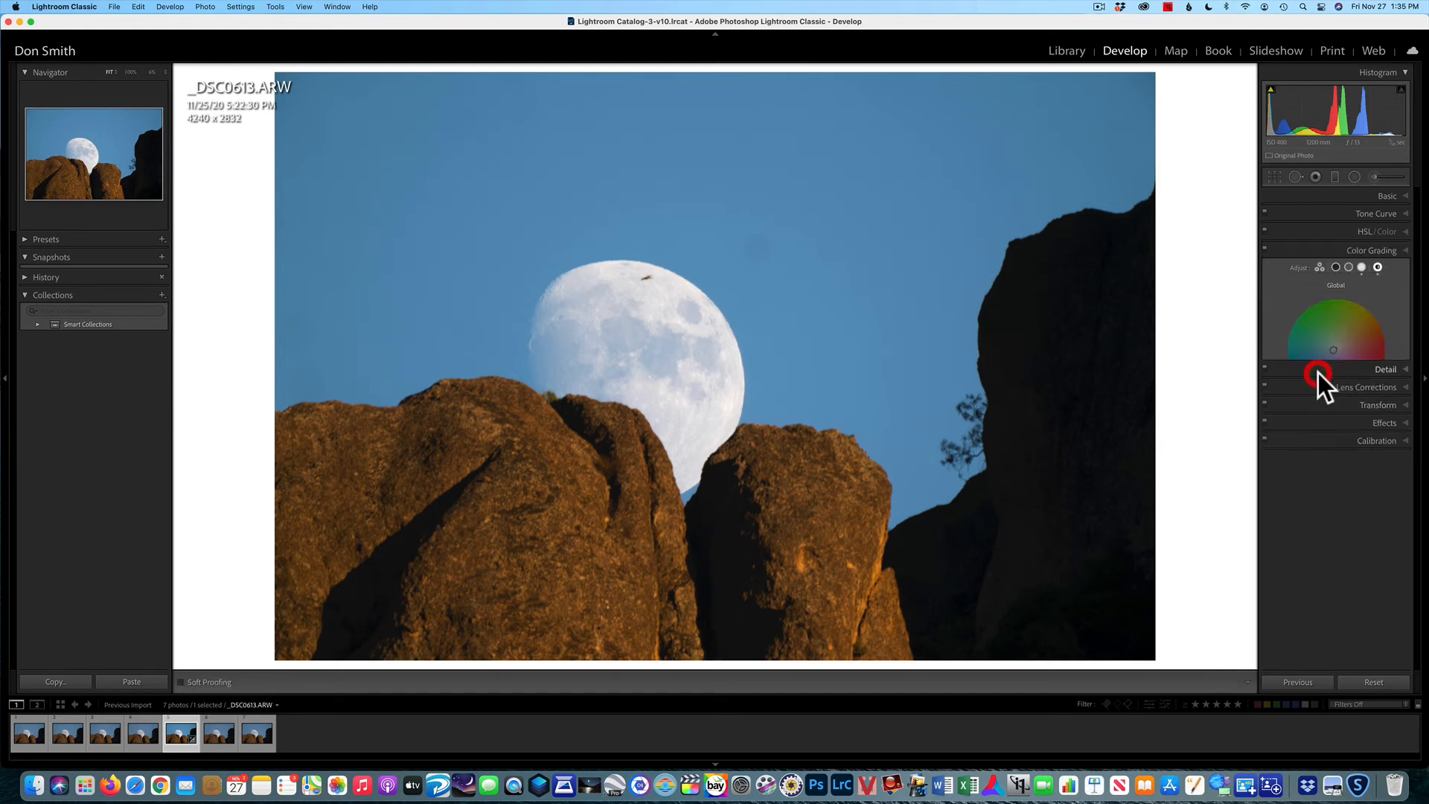
left_click_drag(1333, 350, 1336, 348)
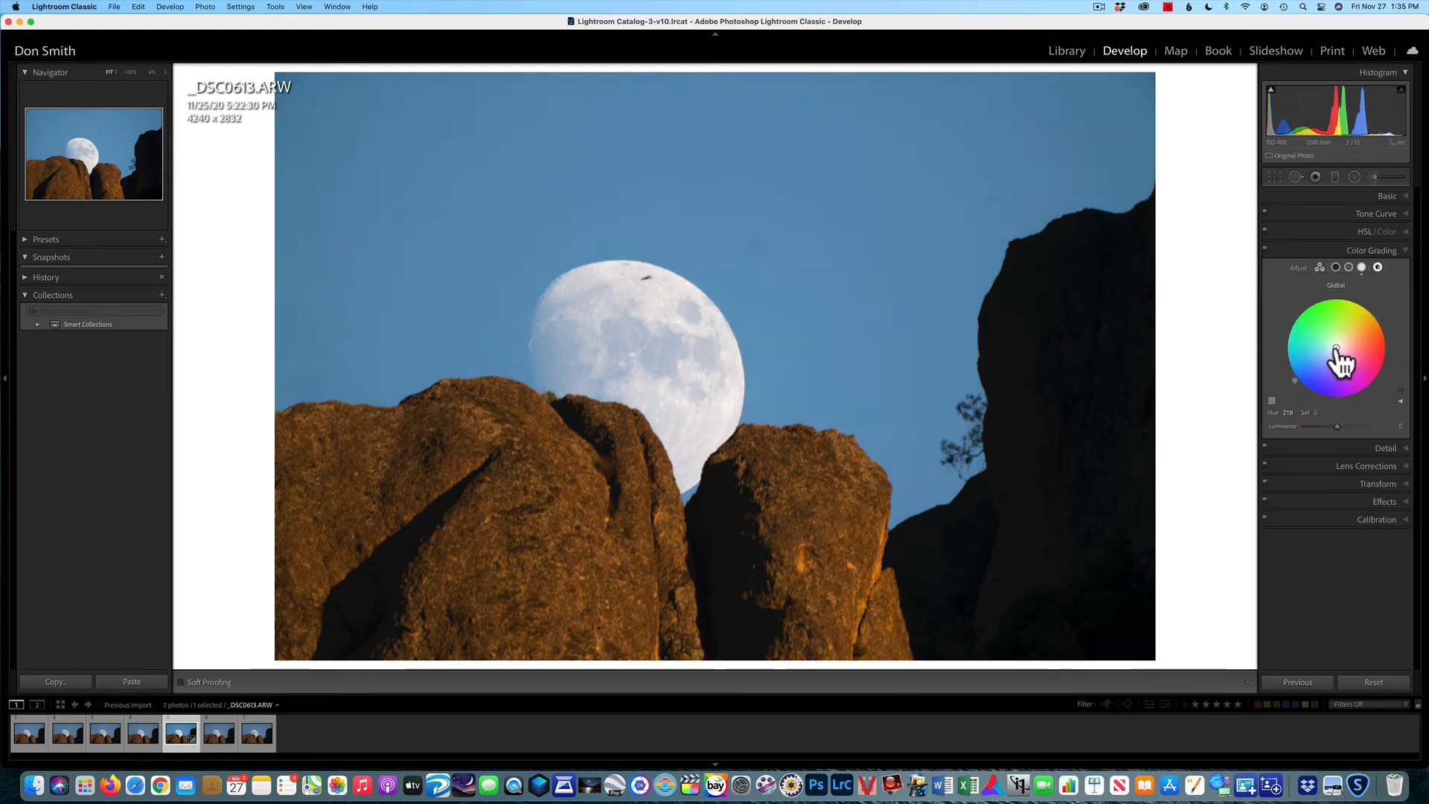
Step: Raise the rocks' saturation further with HSL targeted adjustment, bringing Orange to about +44 and Yellow to about +6
left_click(1329, 231)
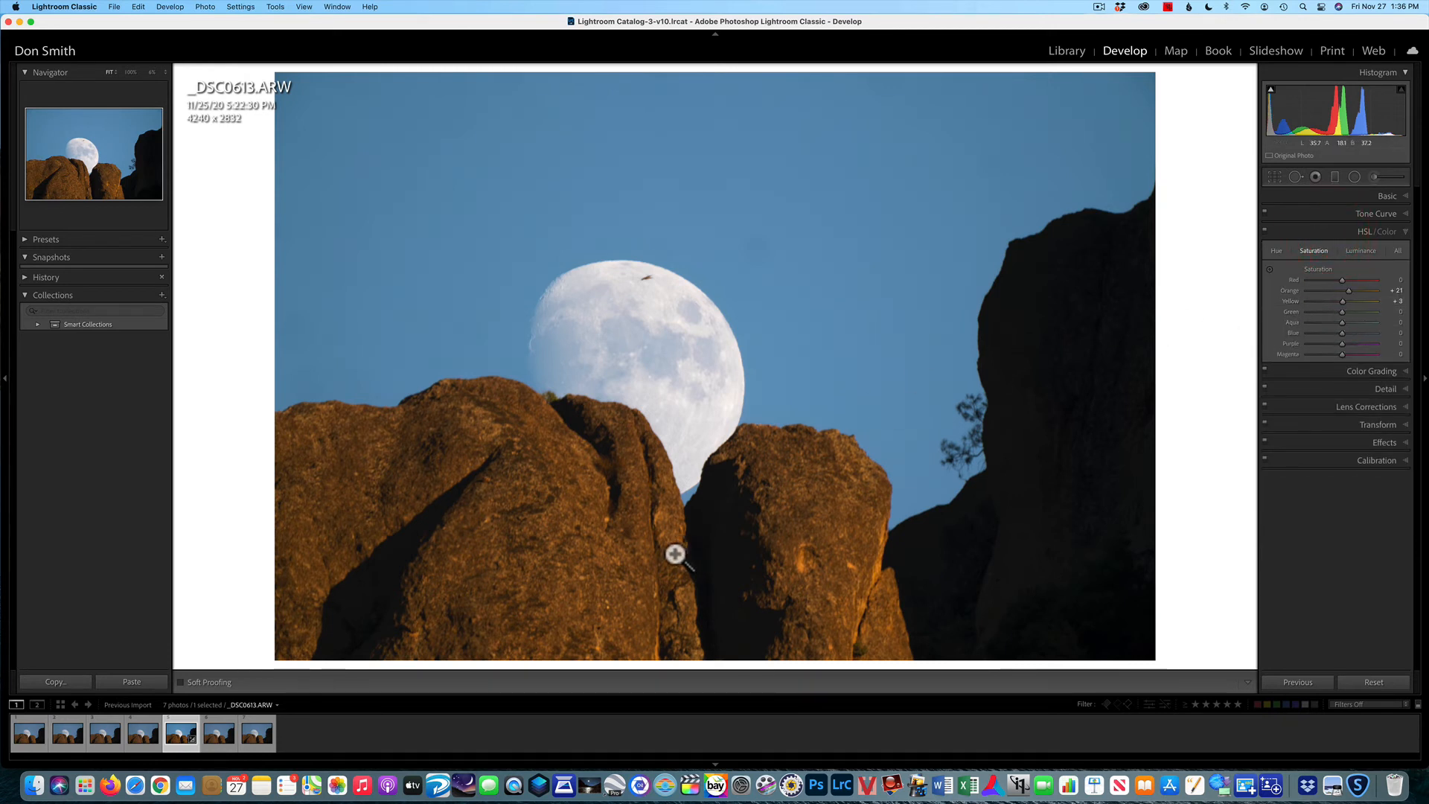
left_click(1271, 270)
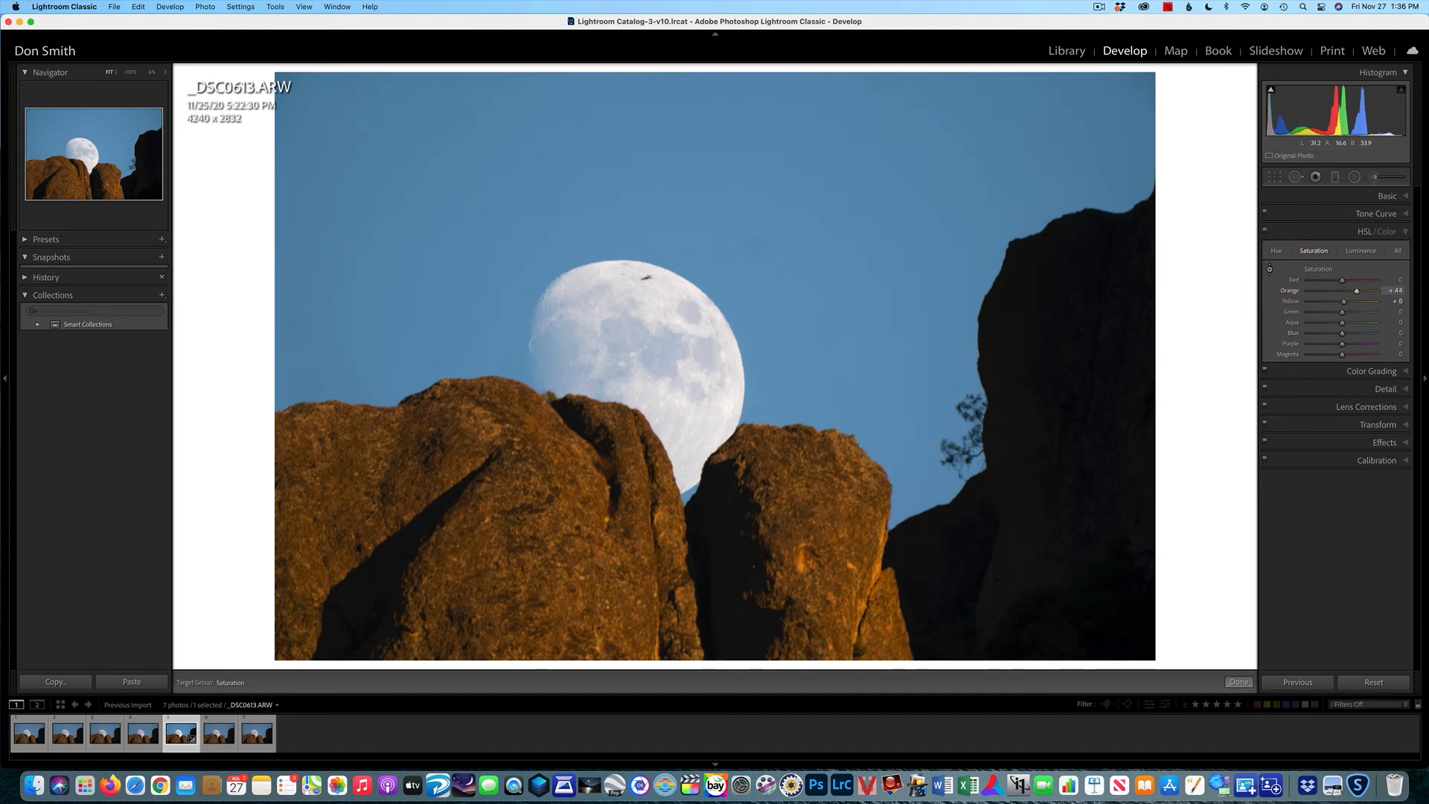
left_click_drag(588, 546, 588, 552)
Step: Fine-tune the photo's white balance by setting the color temperature to 5,535
left_click(1316, 198)
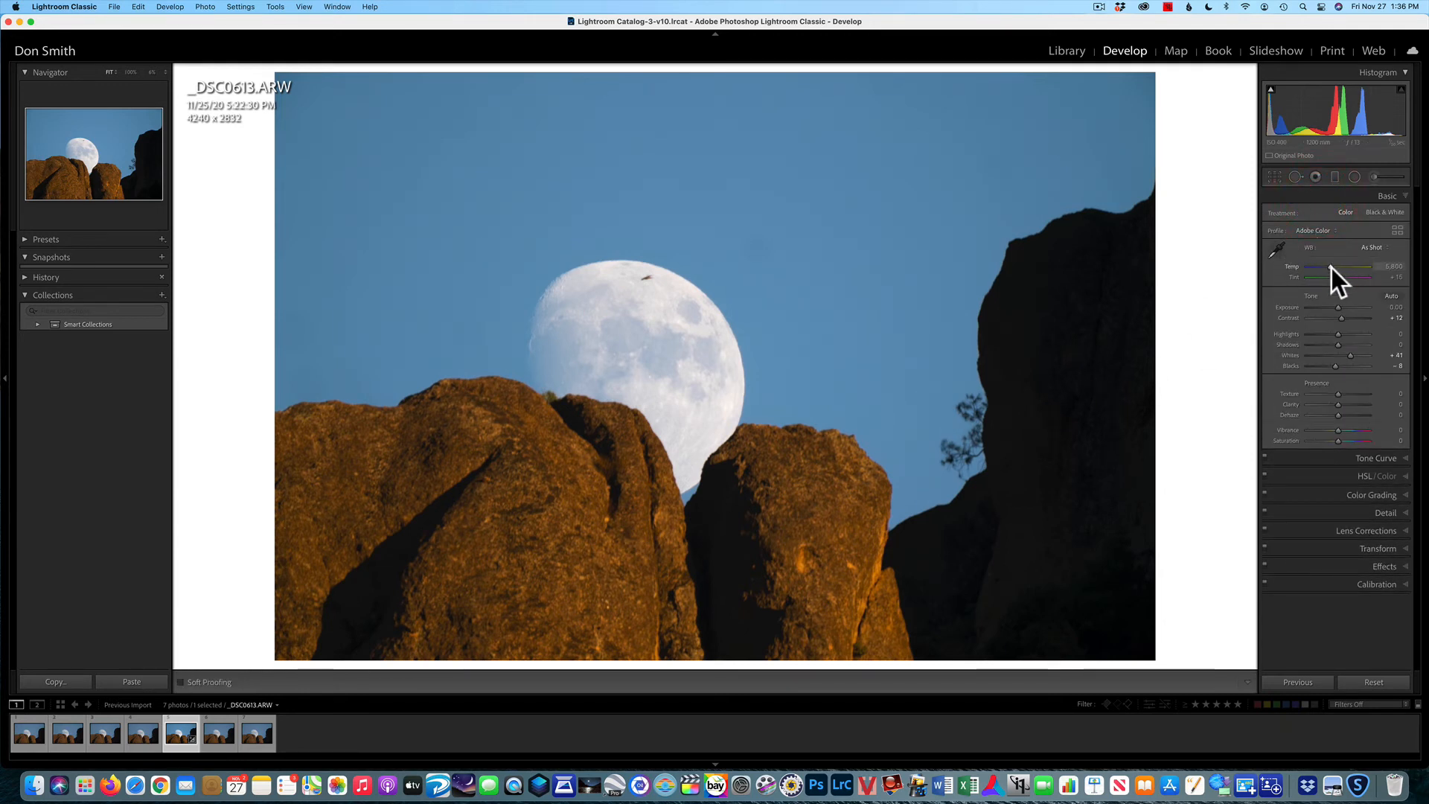
left_click_drag(1333, 268, 1333, 270)
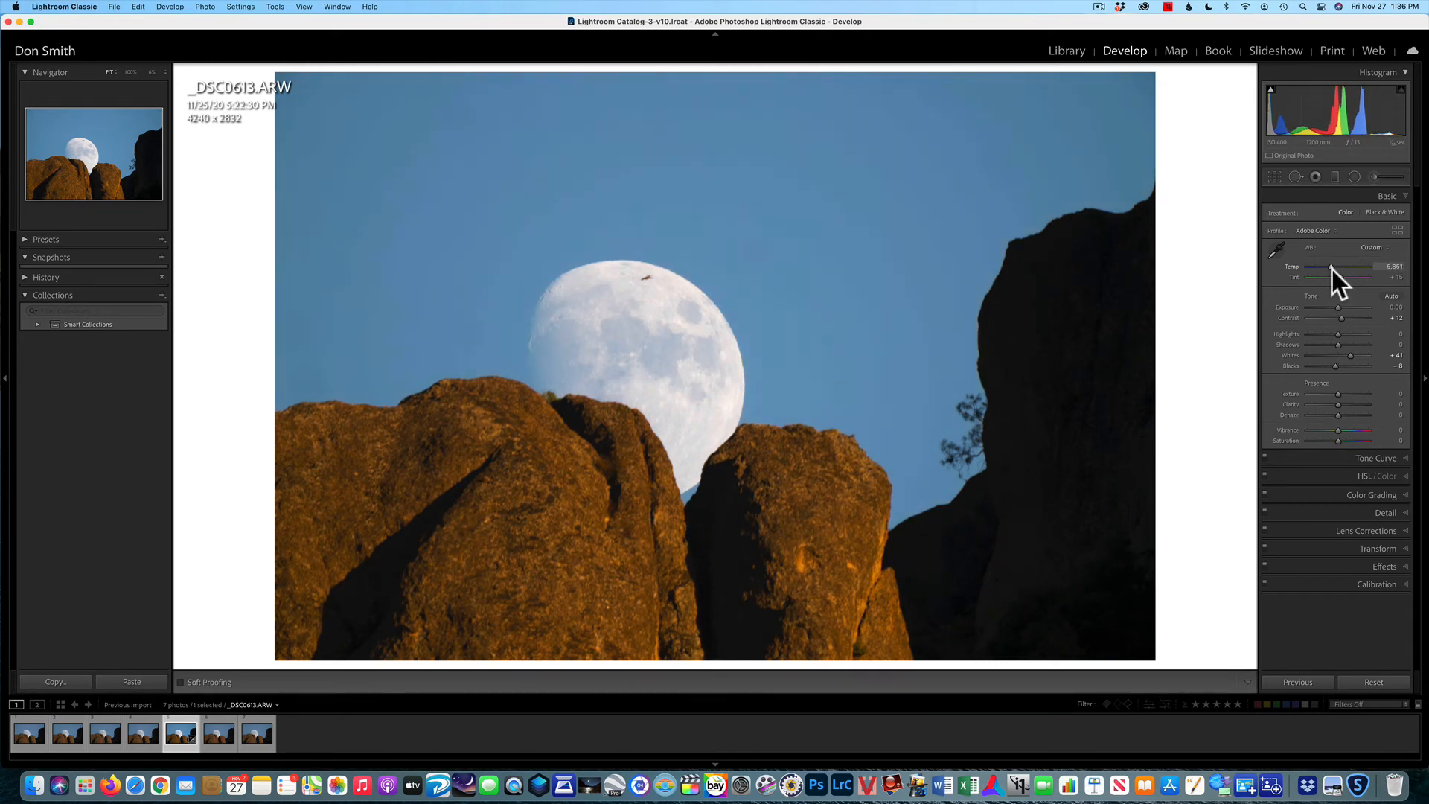
left_click_drag(1332, 270, 1330, 269)
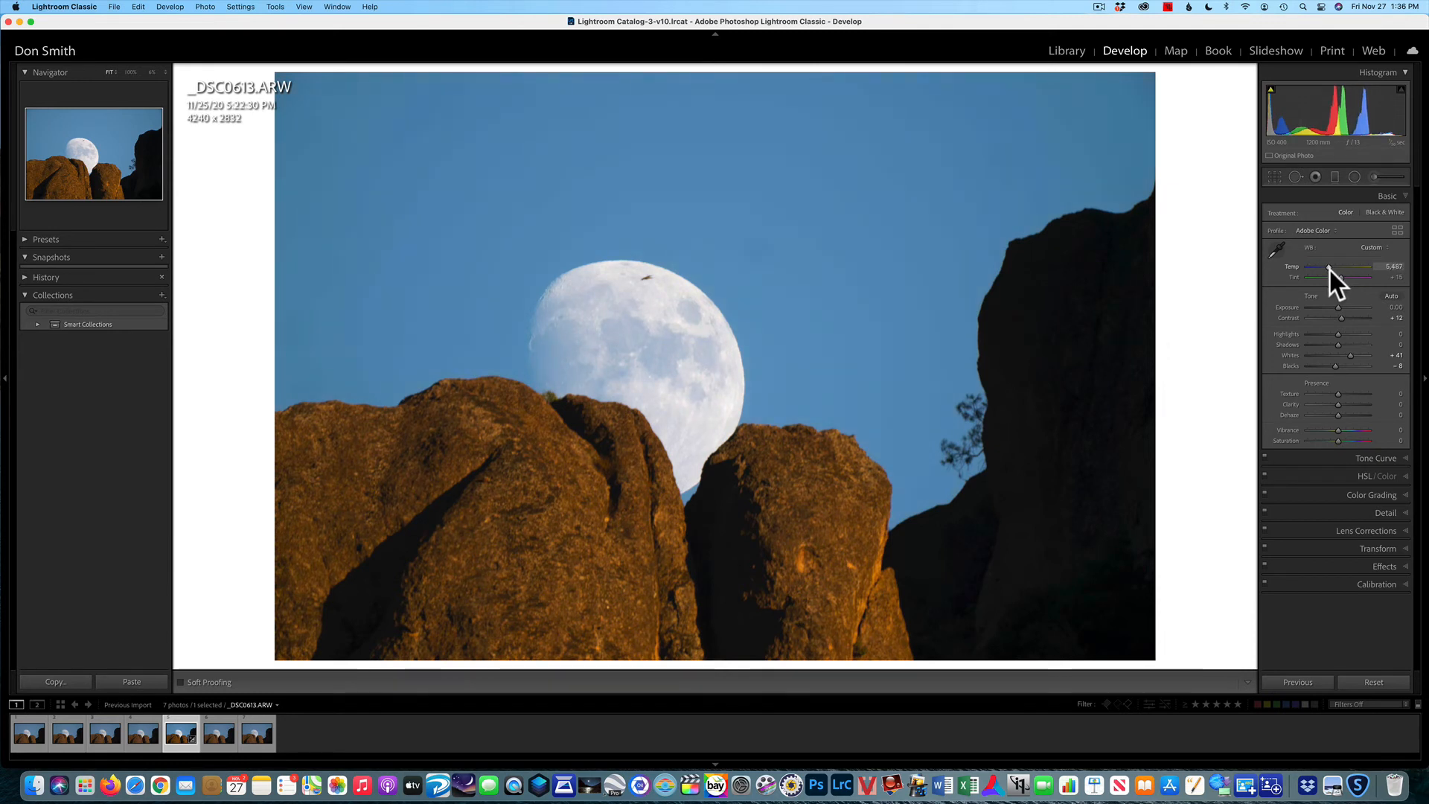
left_click_drag(1330, 270, 1330, 269)
left_click(1329, 270)
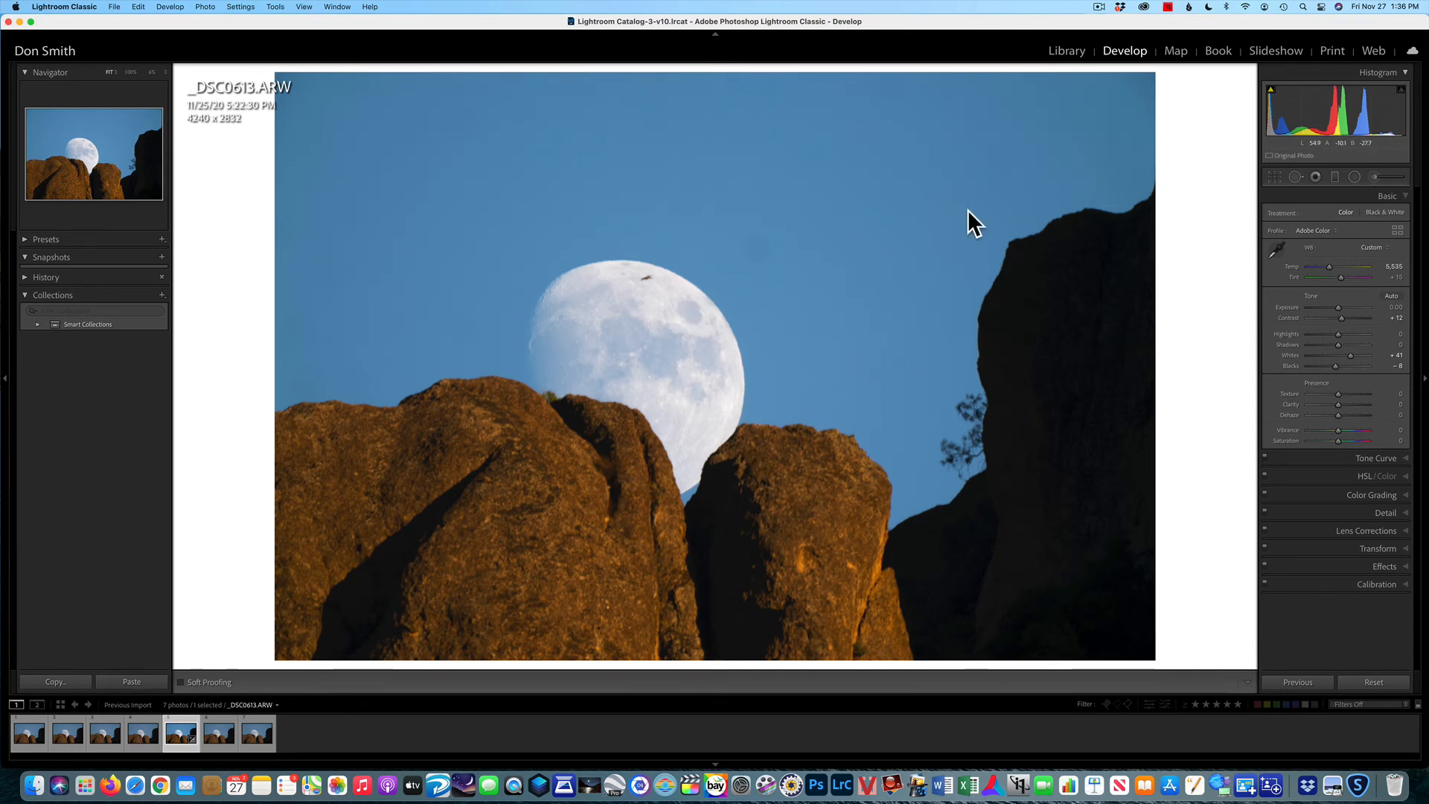
Step: Set the photo's color temperature to 5,567 and open the Color Grading controls
mouse_move(1330, 267)
left_mouse_down()
mouse_move(1350, 265)
mouse_move(1329, 270)
left_mouse_up()
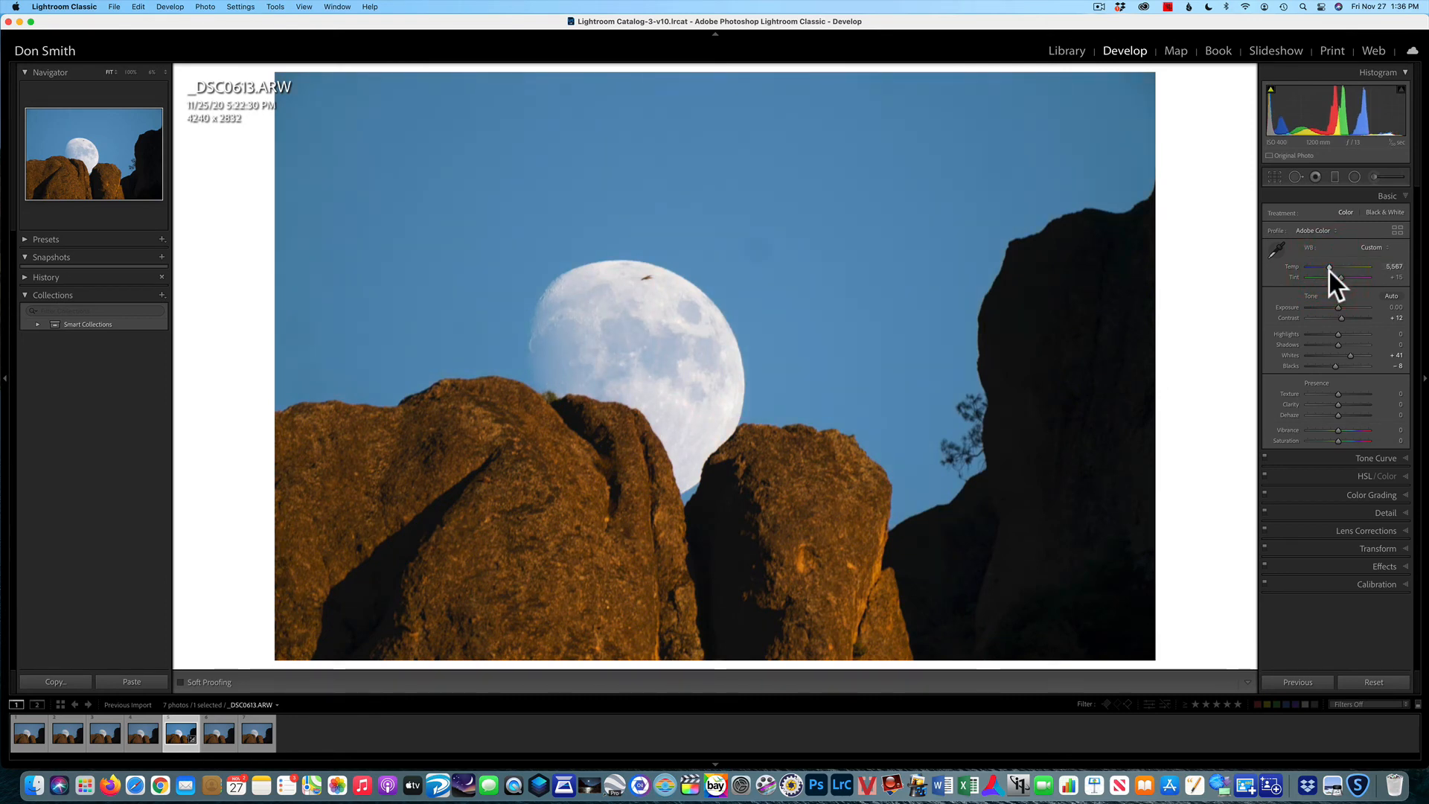
left_click(1313, 493)
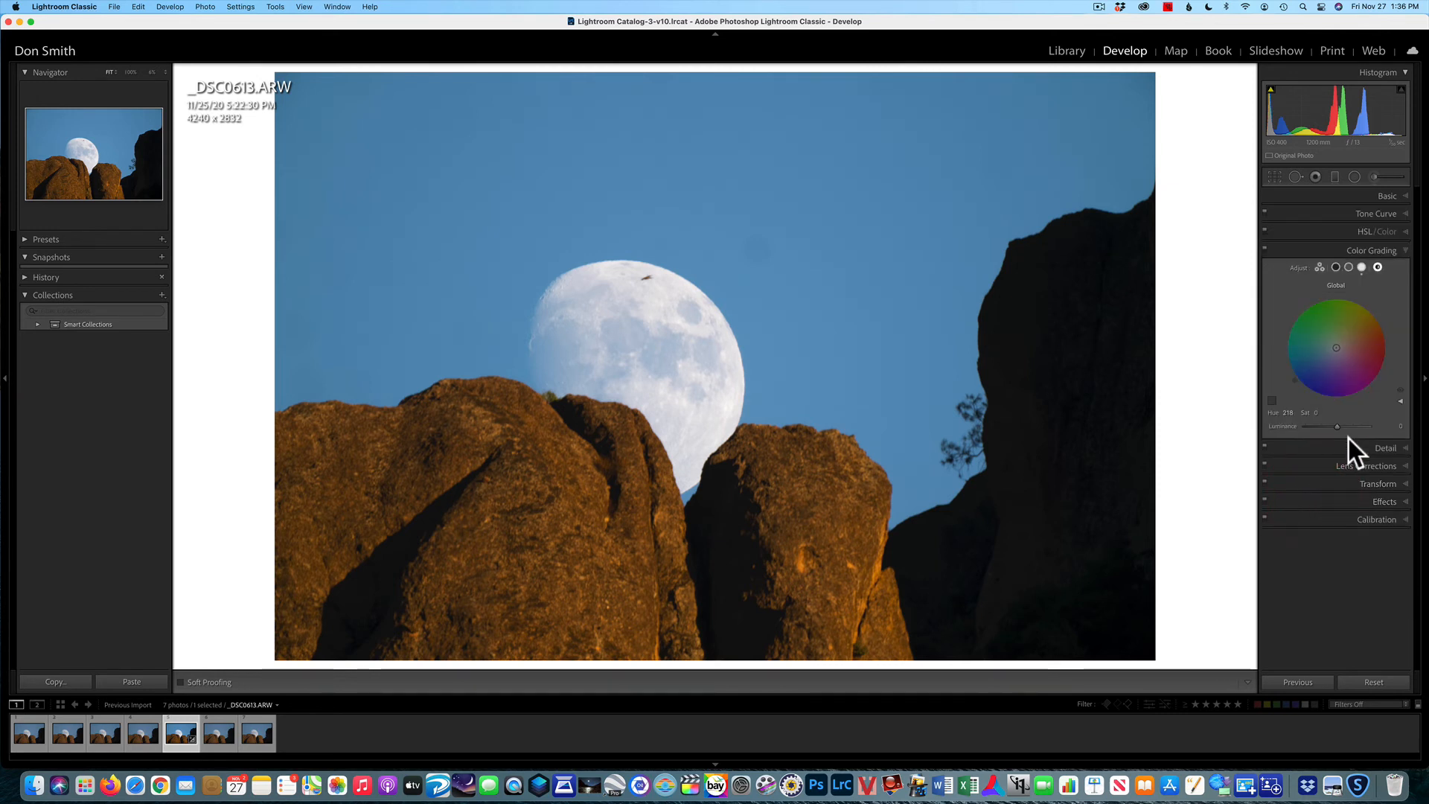
left_click(1336, 267)
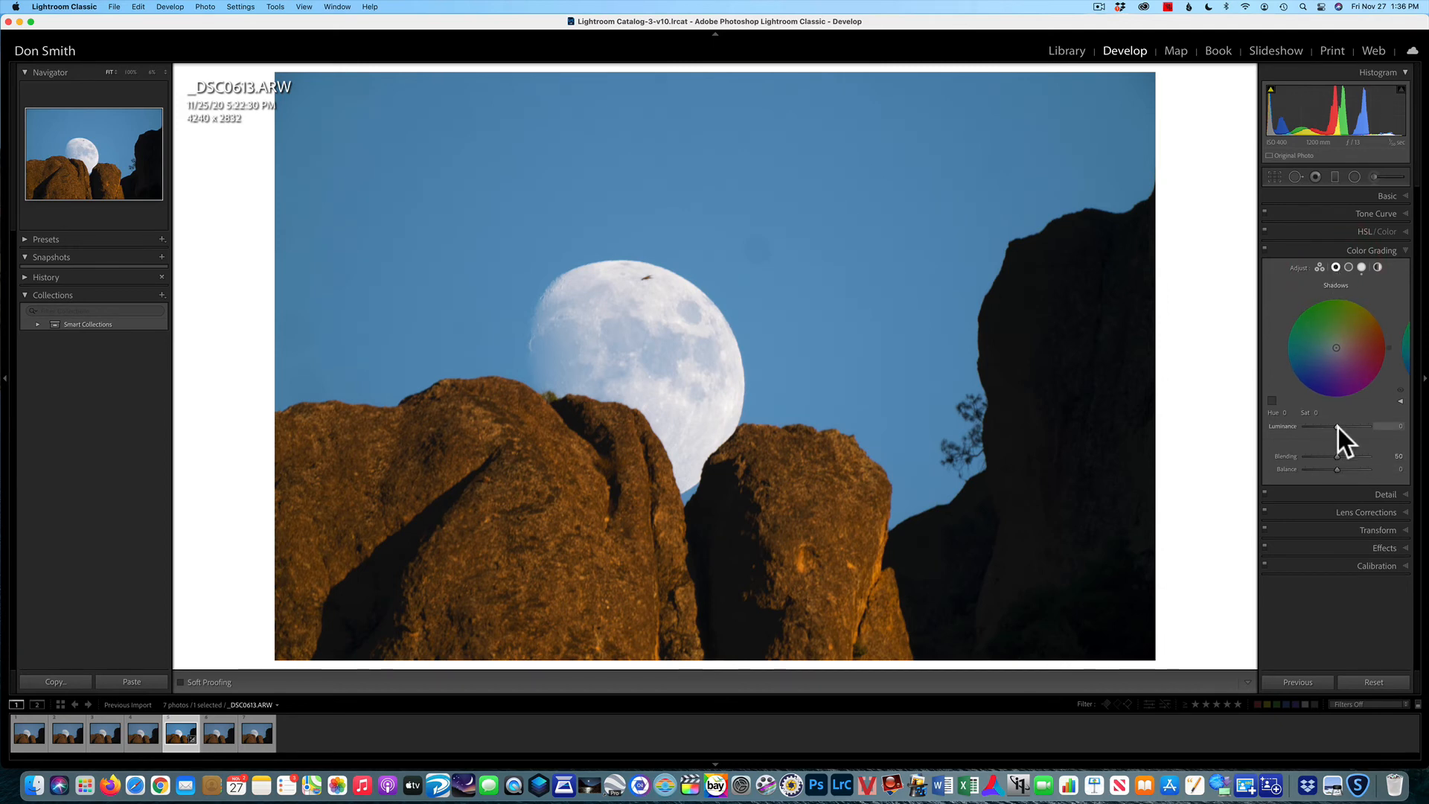
mouse_move(1338, 428)
left_mouse_down()
mouse_move(1357, 427)
mouse_move(1339, 429)
left_mouse_up()
double_click(1338, 430)
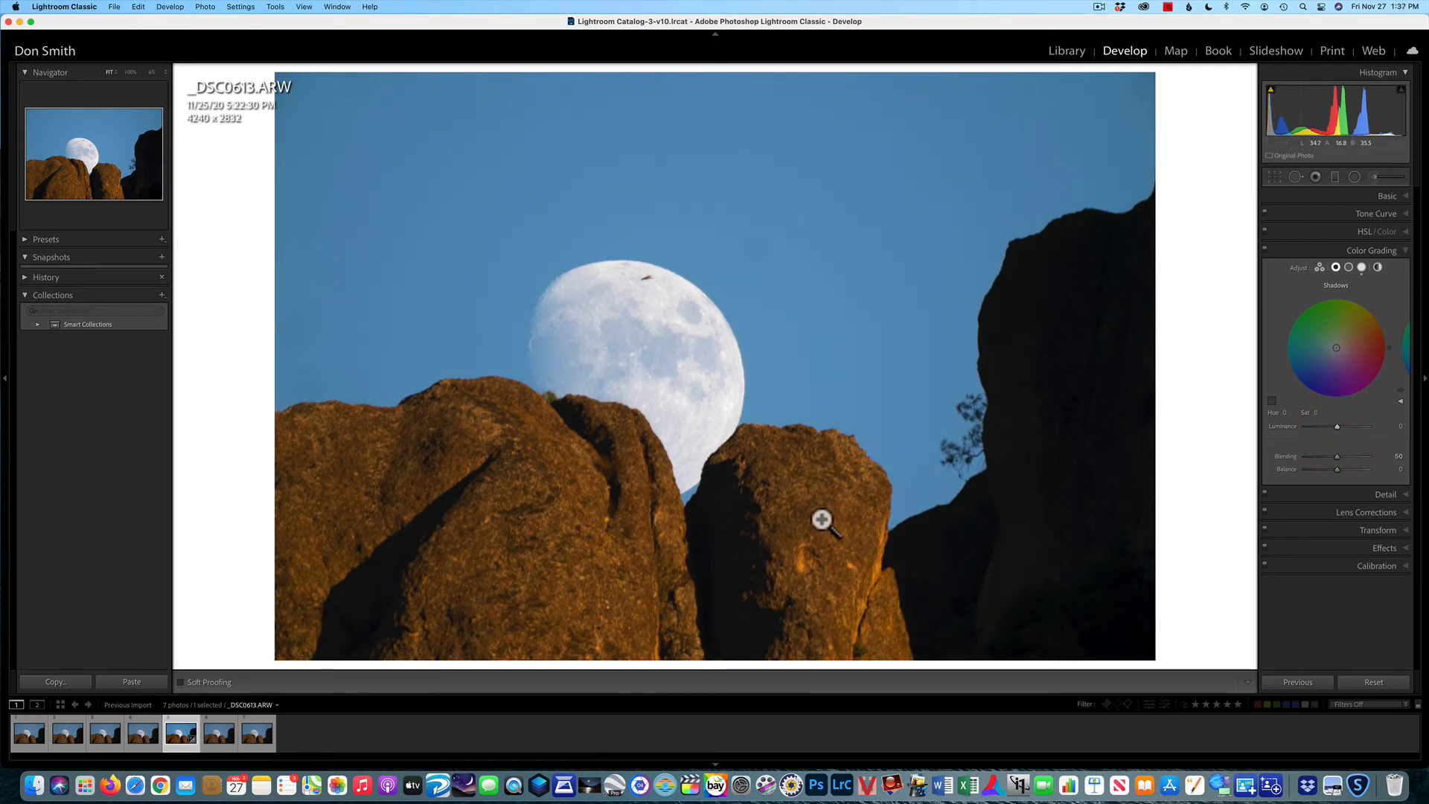
Step: Tint the midtones toward red in Color Grading, with hue 3 and saturation 17
left_click(1349, 268)
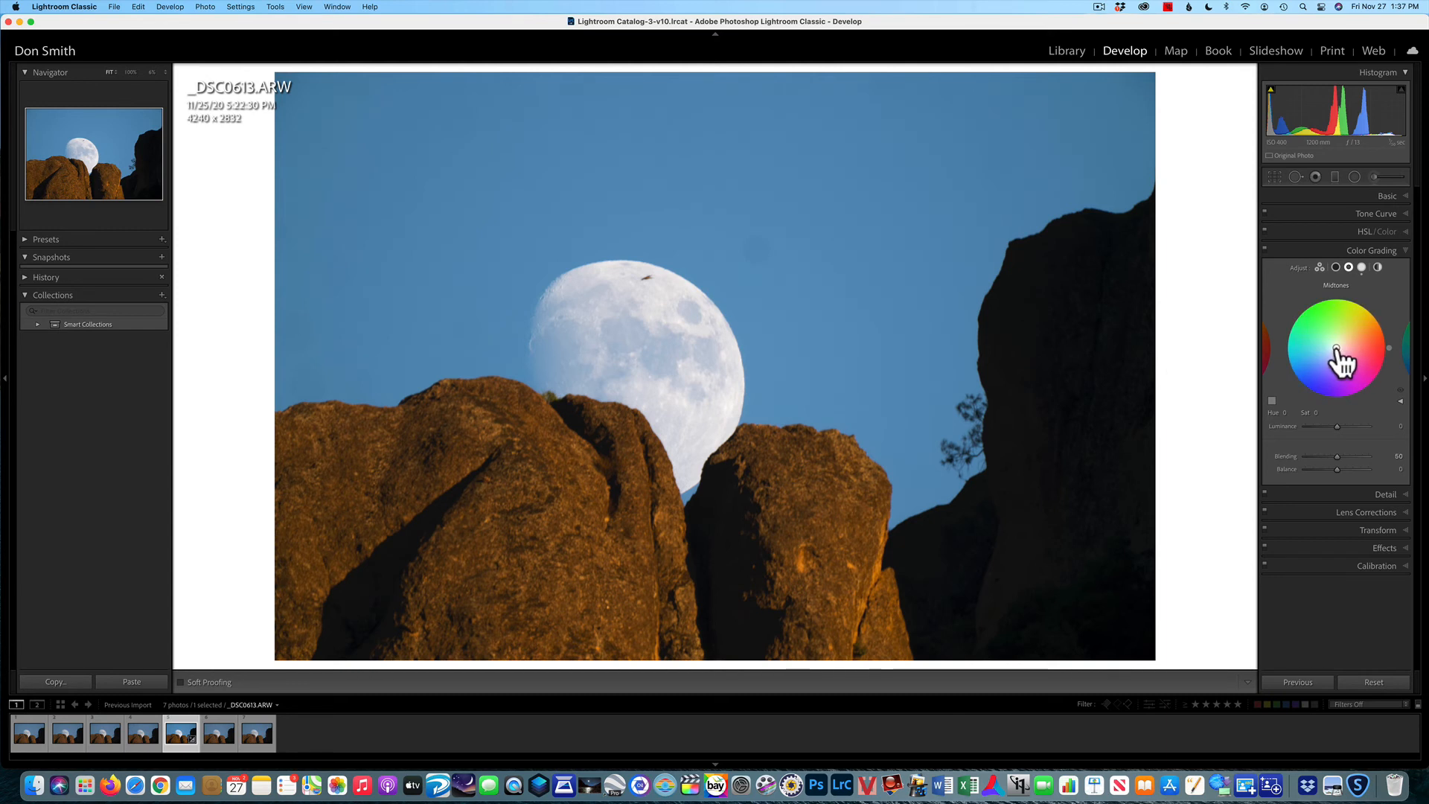
left_click_drag(1336, 348, 1344, 348)
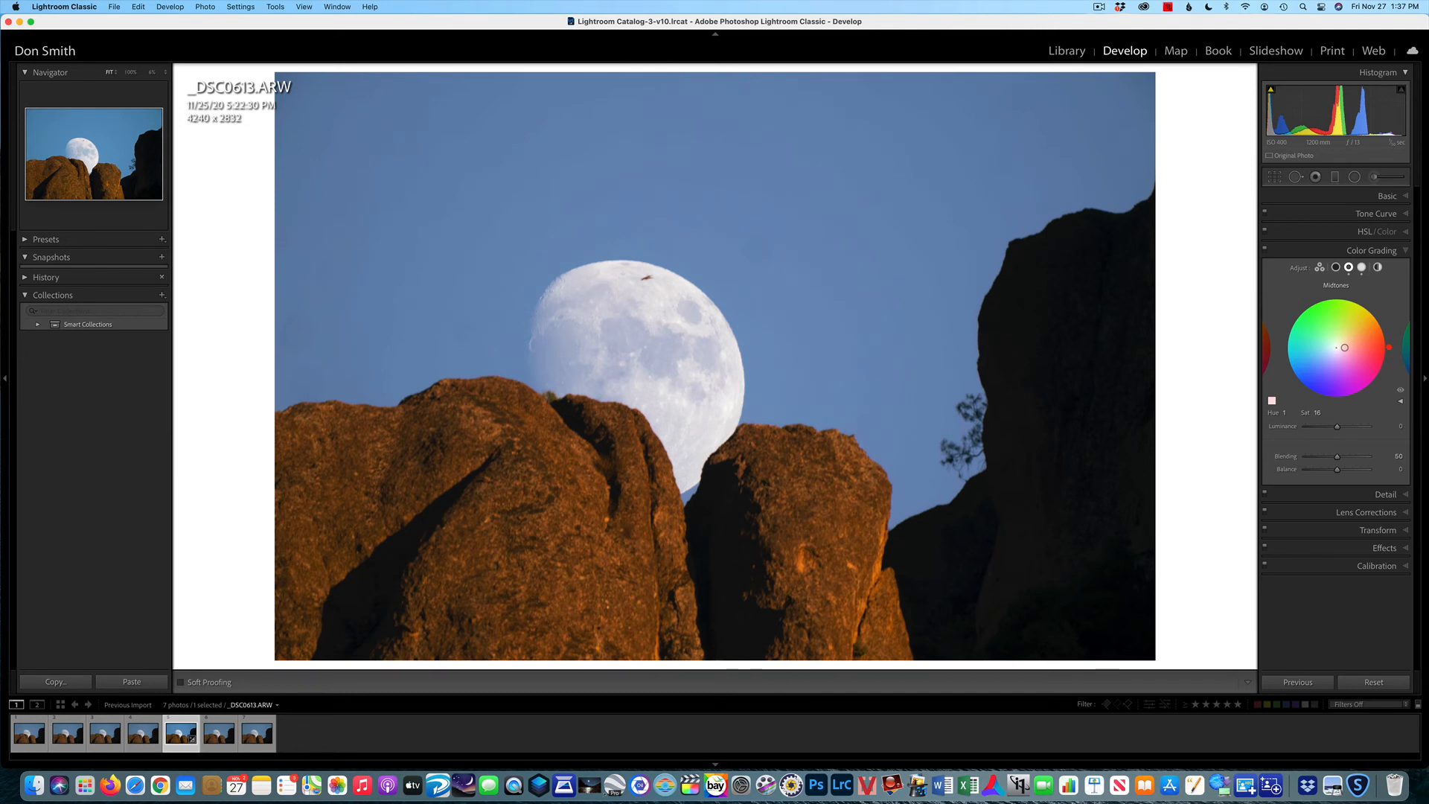
left_click_drag(1389, 347, 1389, 345)
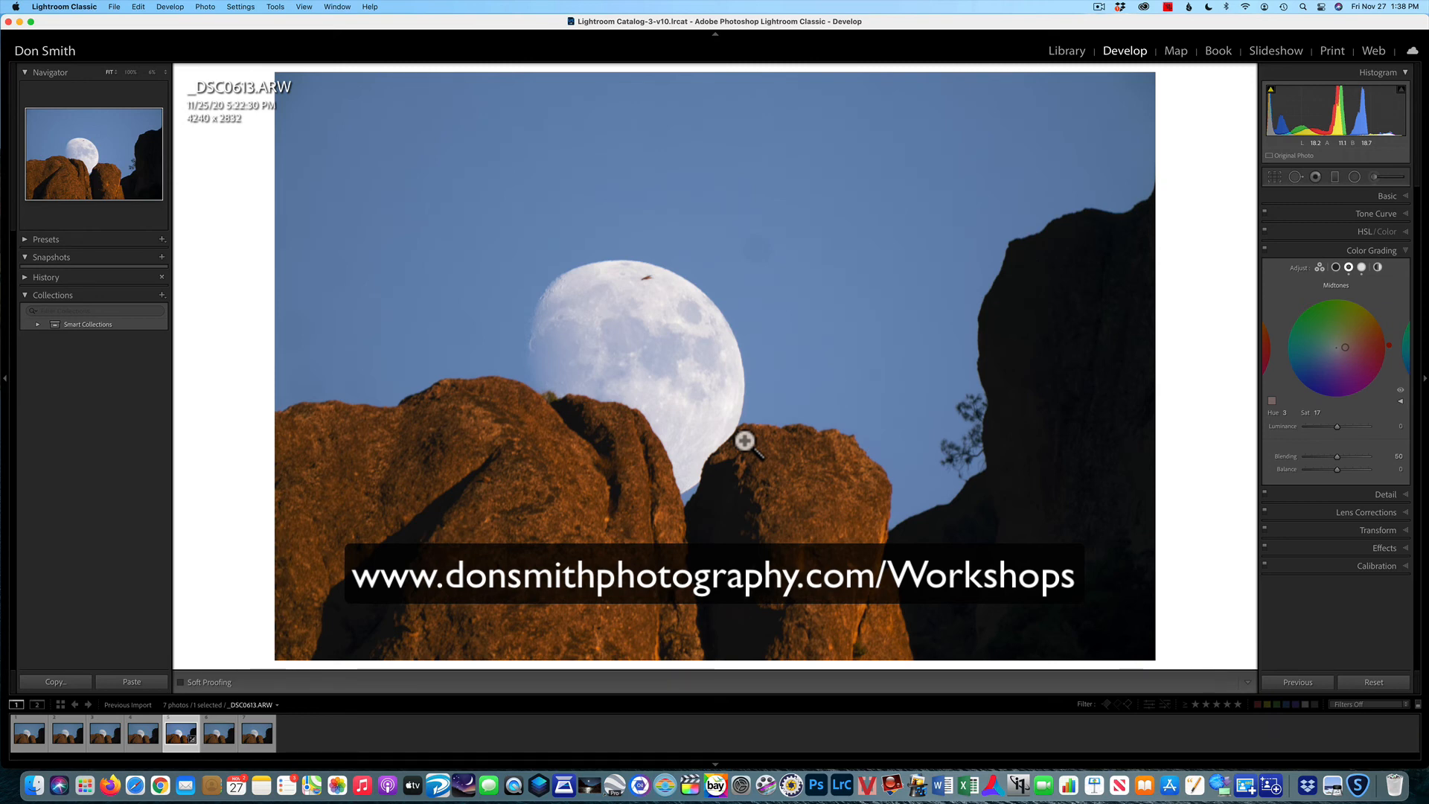
left_click(1359, 198)
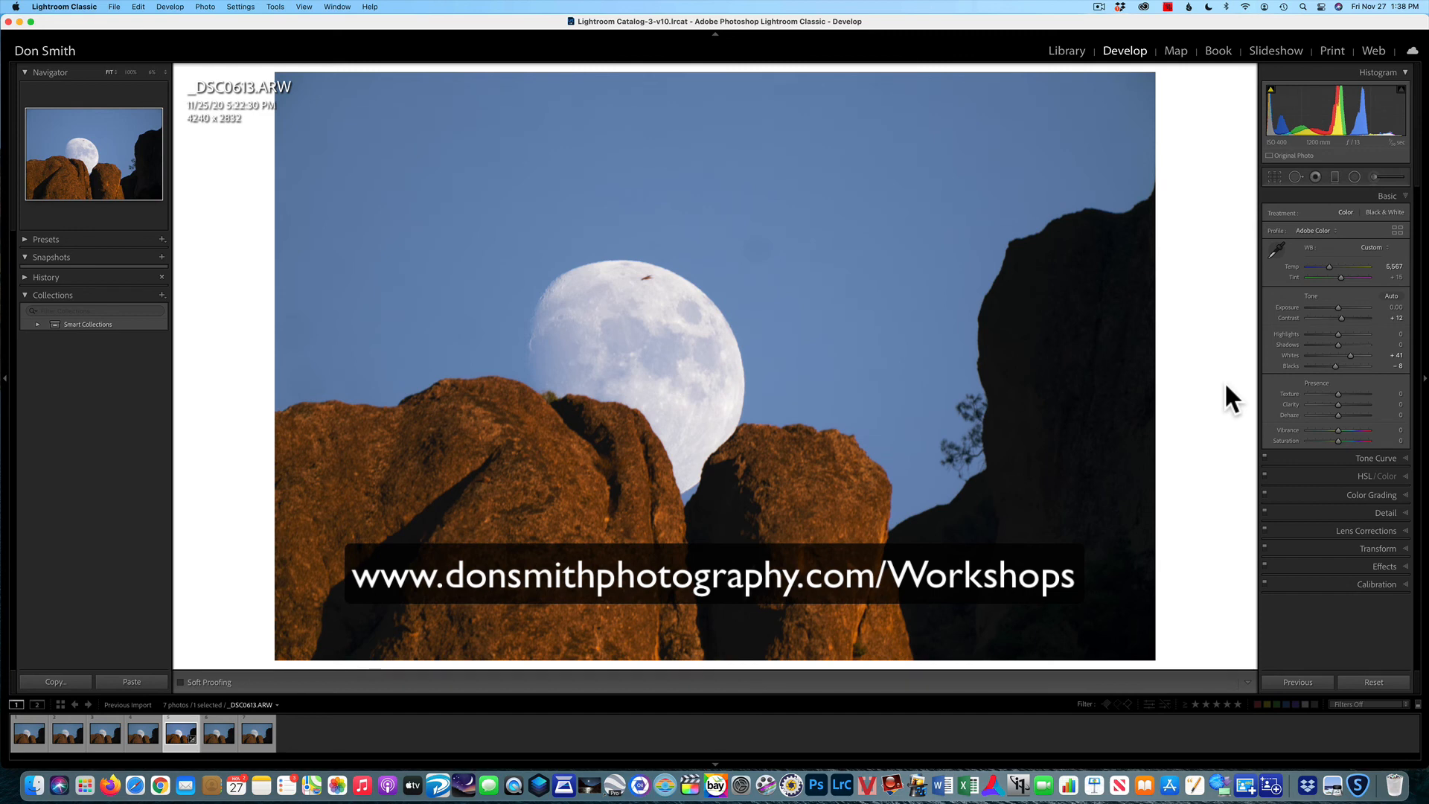
left_click(1325, 480)
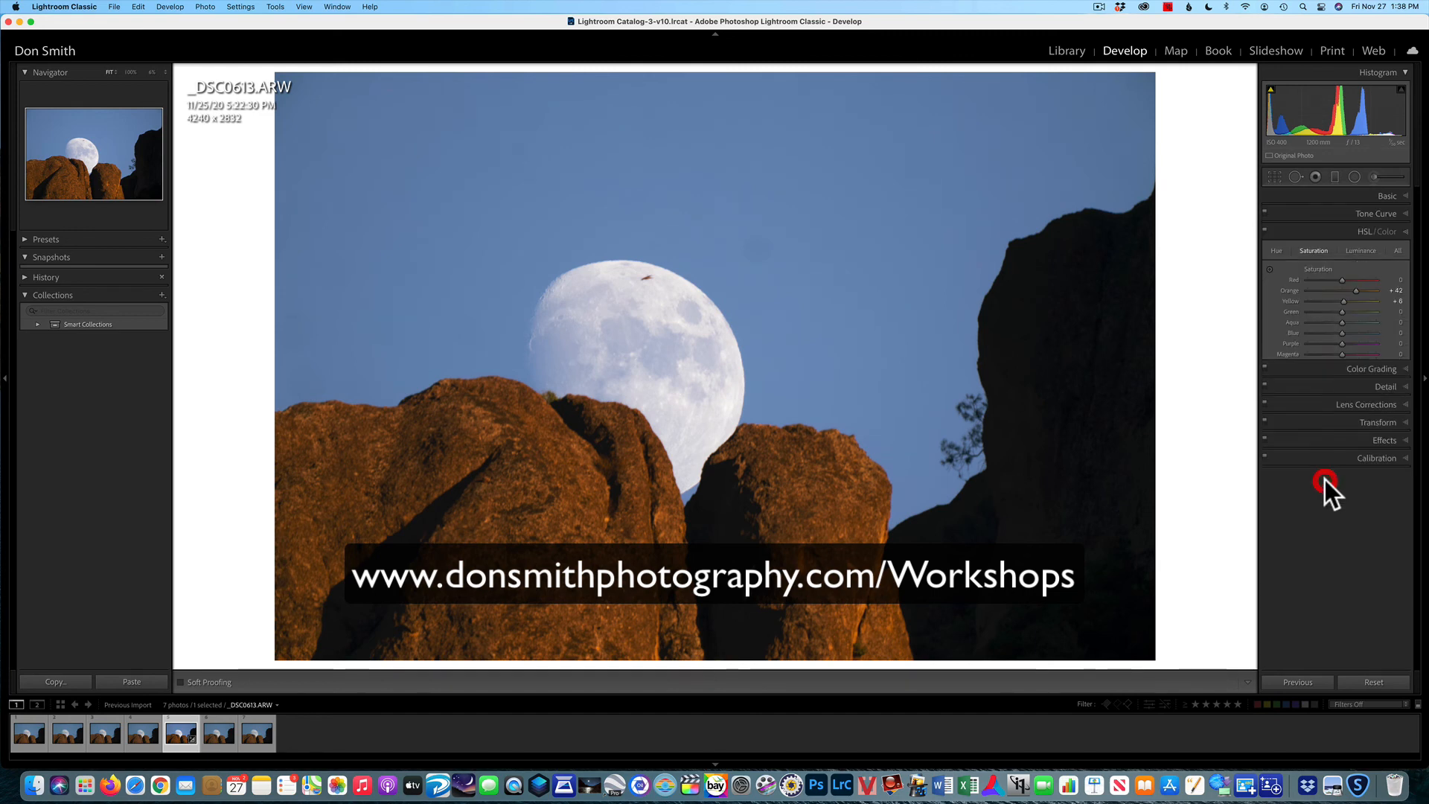
left_click(1329, 371)
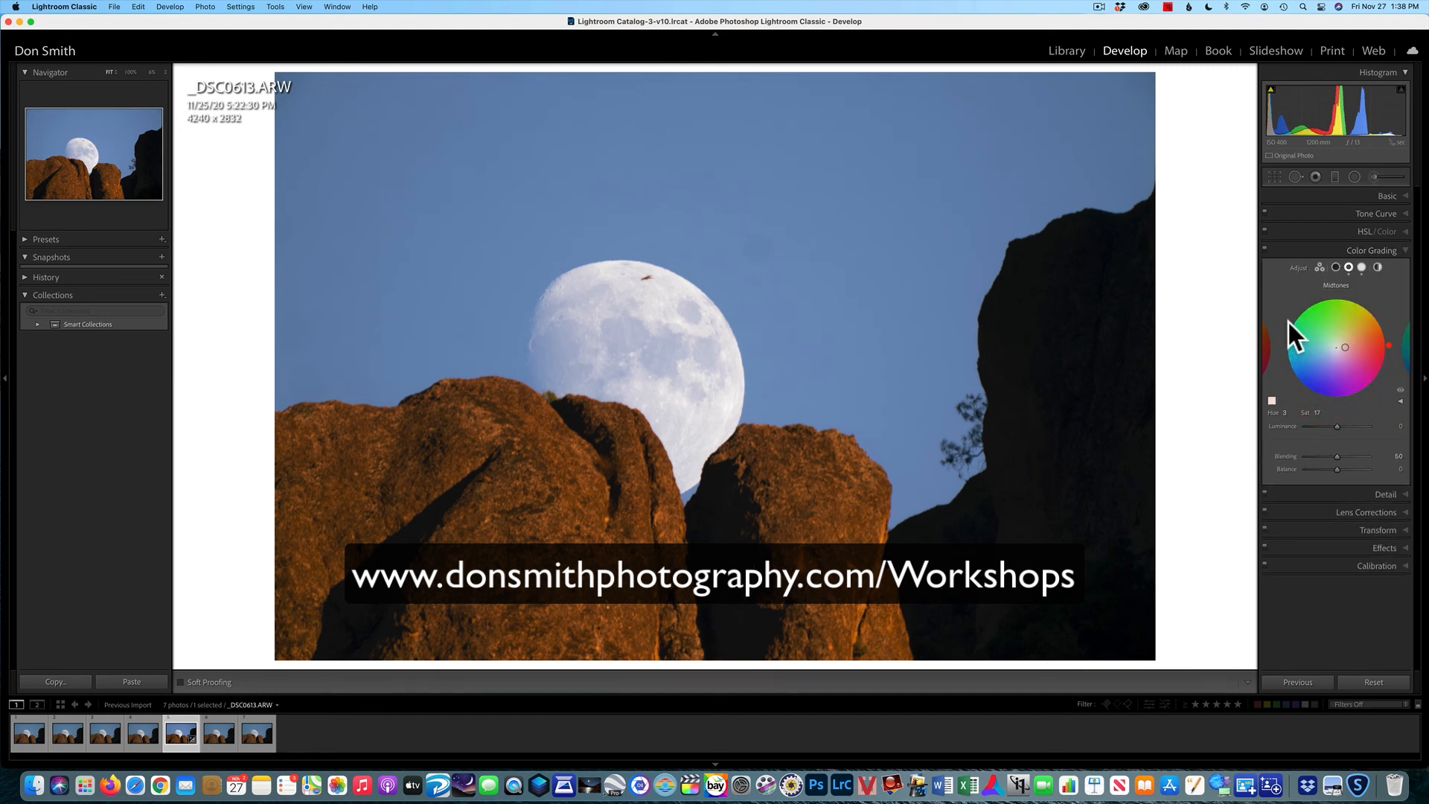